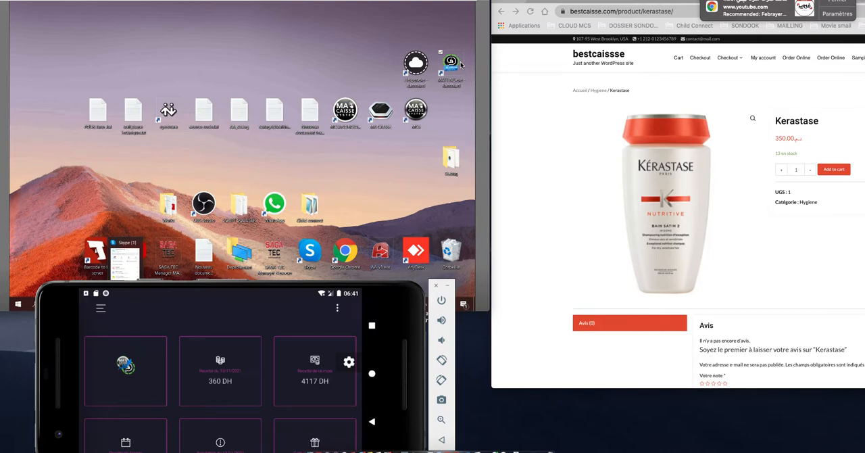
Step: Launch the point-of-sale program from the Windows desktop and select the ADMINISTRATEUR account for login
double_click(451, 62)
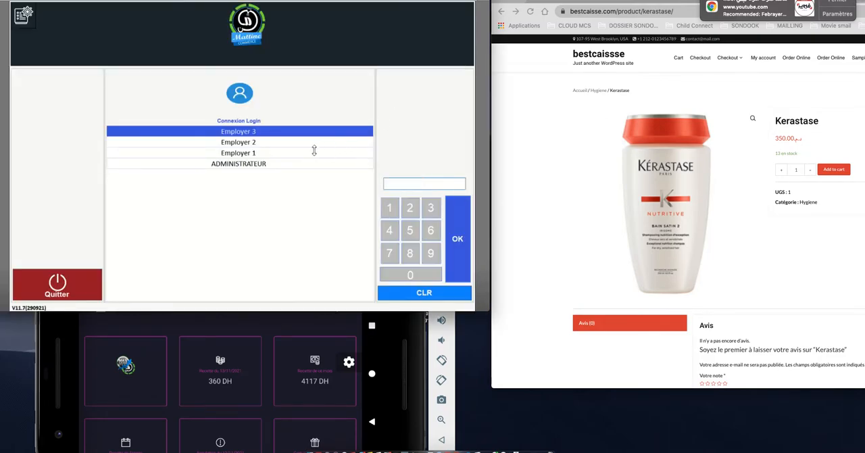
left_click(295, 167)
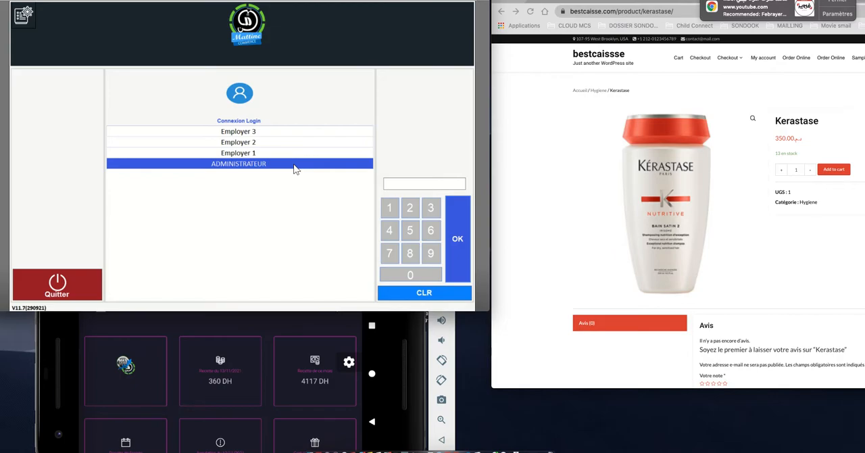
Step: Back out of the mobile app's dashboard and store selection to its sign-in form, and hide the on-screen keyboard
left_click(283, 327)
left_click(373, 421)
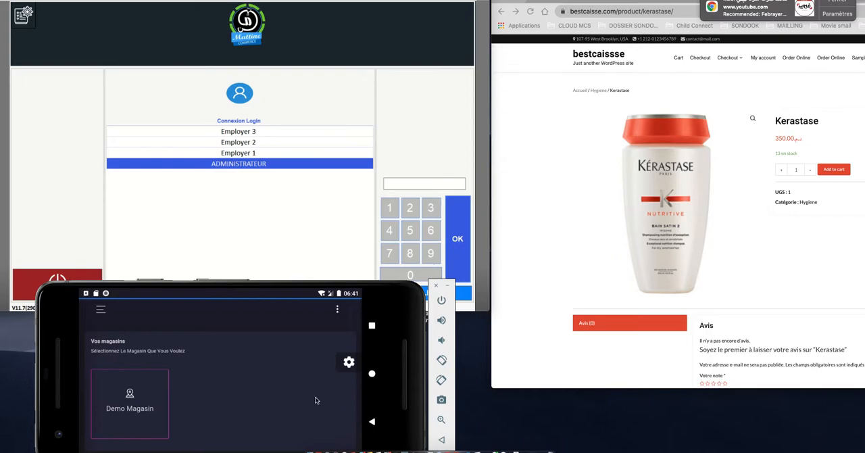
left_click(372, 421)
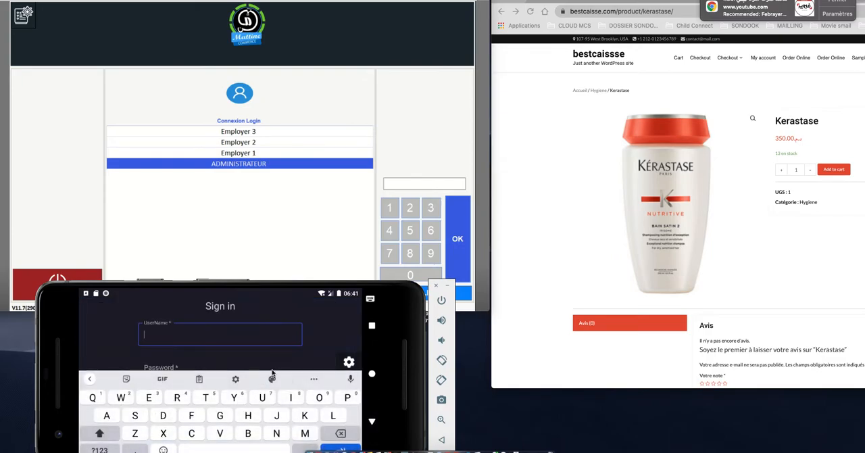
left_click(373, 421)
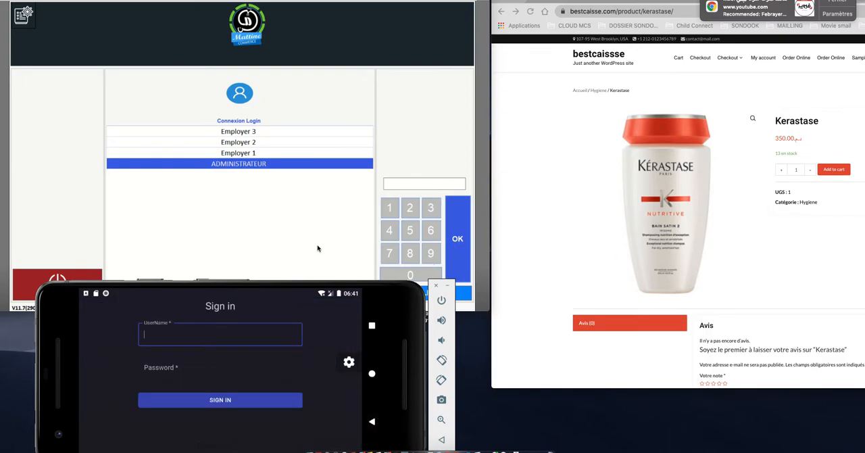
Step: Switch to the browser and go from the Kerastase product page to the bestcaisse.com home page's product list
left_click(295, 200)
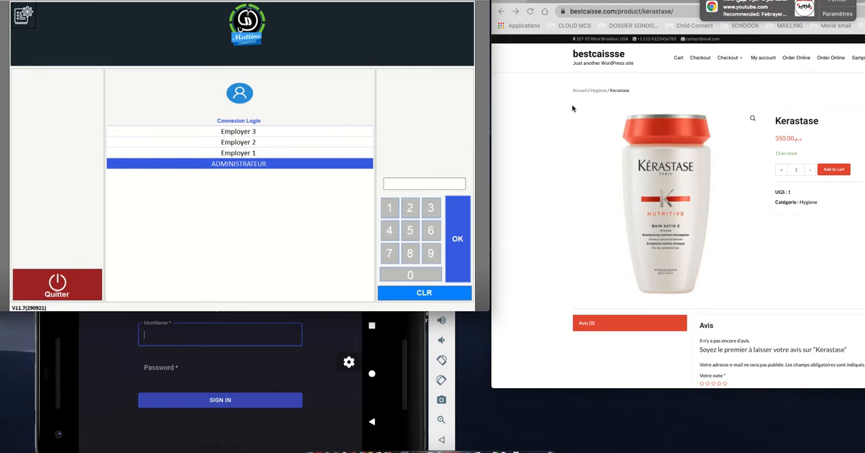
left_click(568, 129)
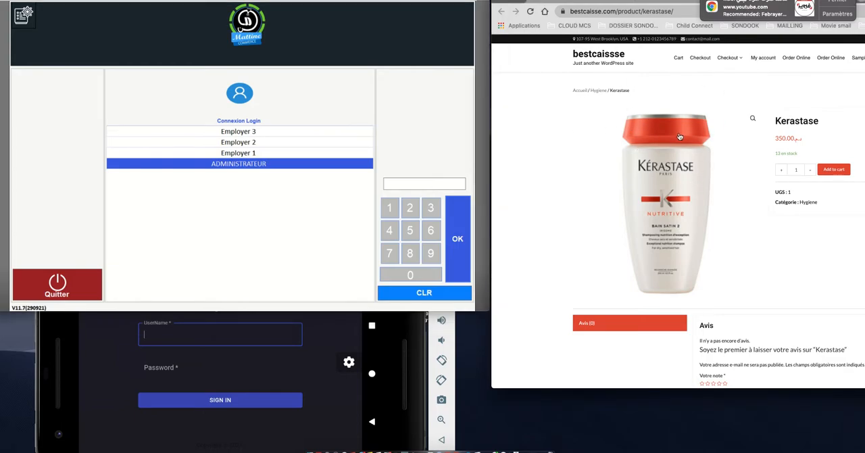
left_click(564, 1)
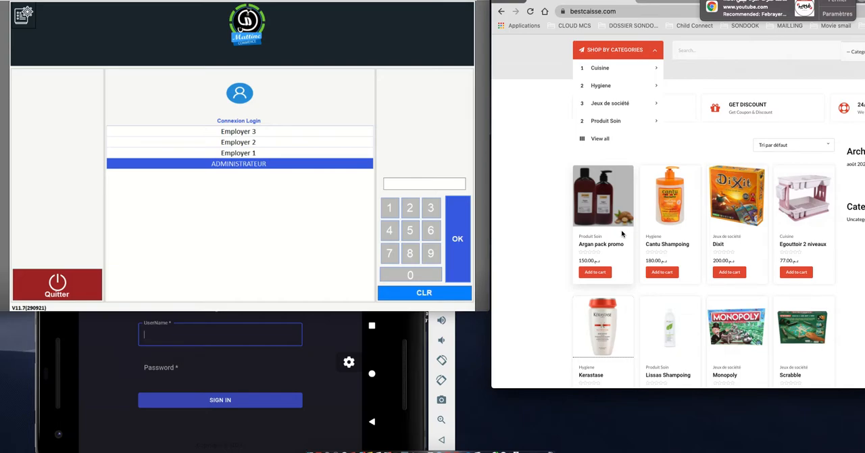
Step: Log in to the point-of-sale program as ADMINISTRATEUR with the access code and open the Caisse sales screen
left_click(329, 325)
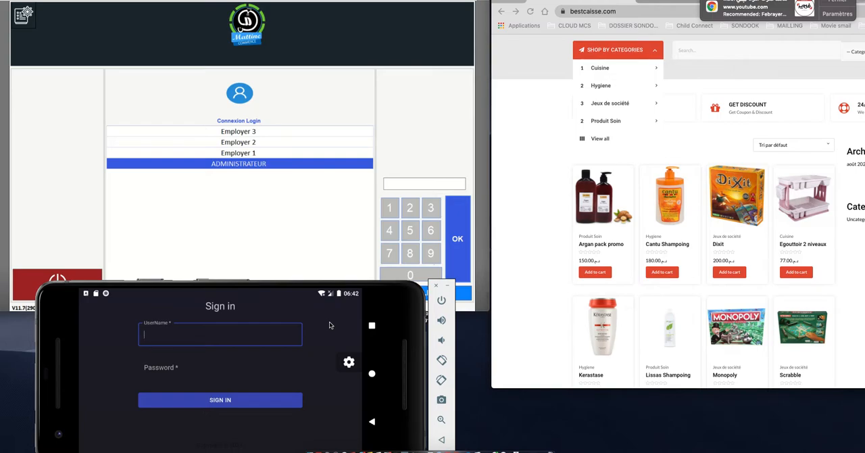
left_click(275, 193)
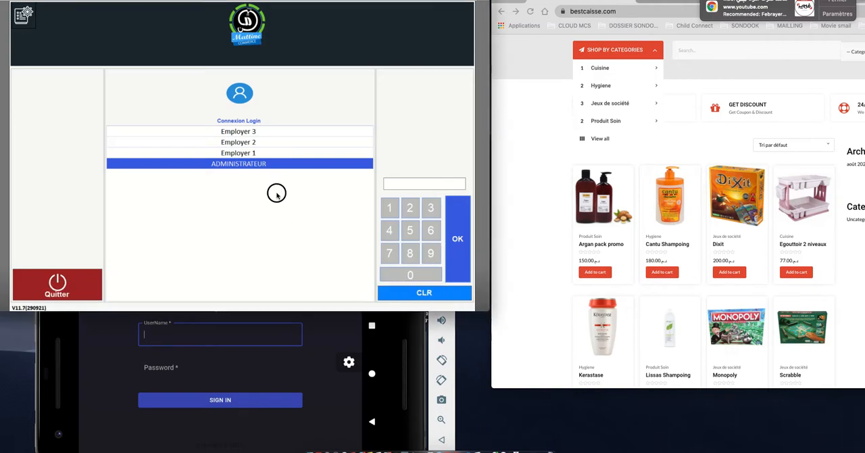
left_click(389, 207)
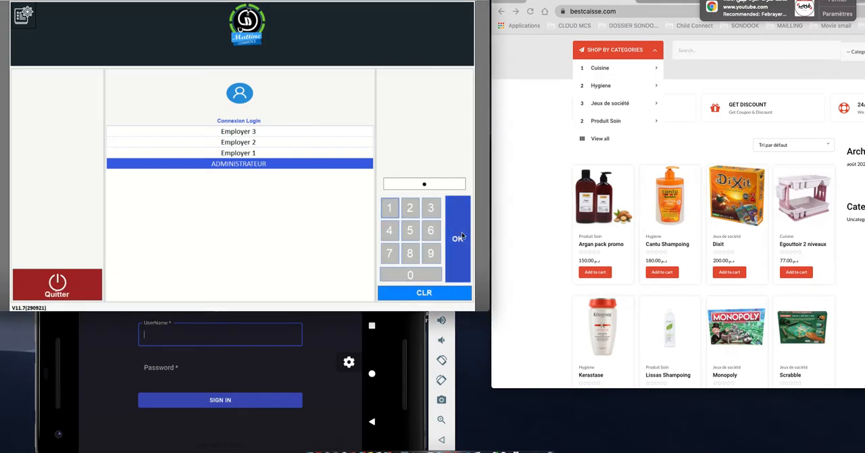
left_click(462, 237)
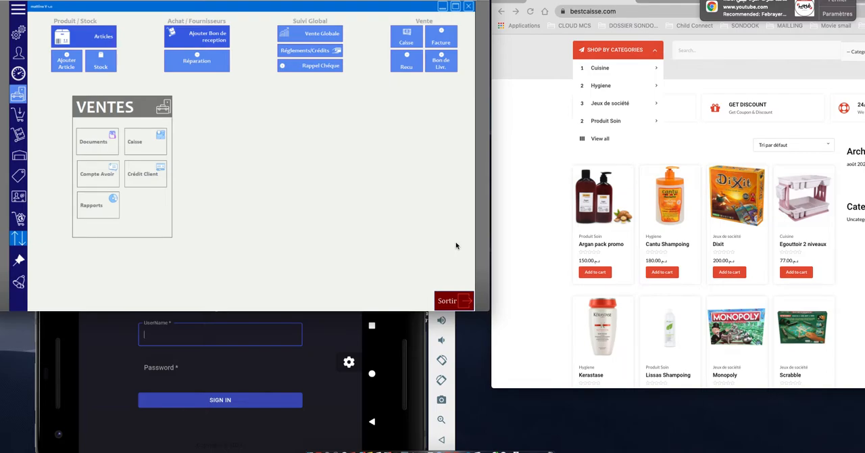
left_click(407, 43)
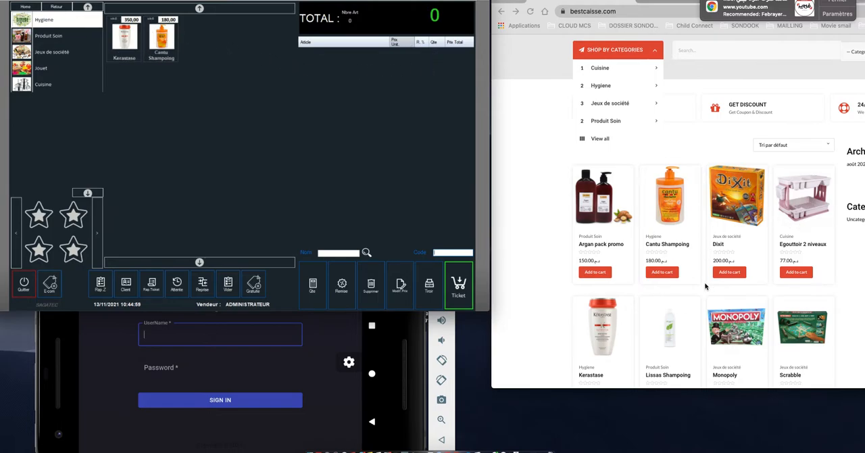
Step: Compare the register's Produit Soin and Jeux de société products with the products listed in the online store
scroll(705, 286, "up", 2)
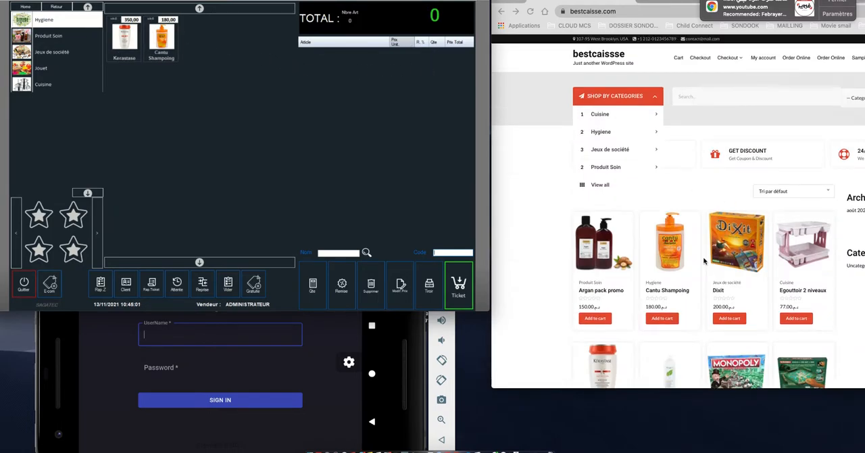
scroll(729, 287, "down", 3)
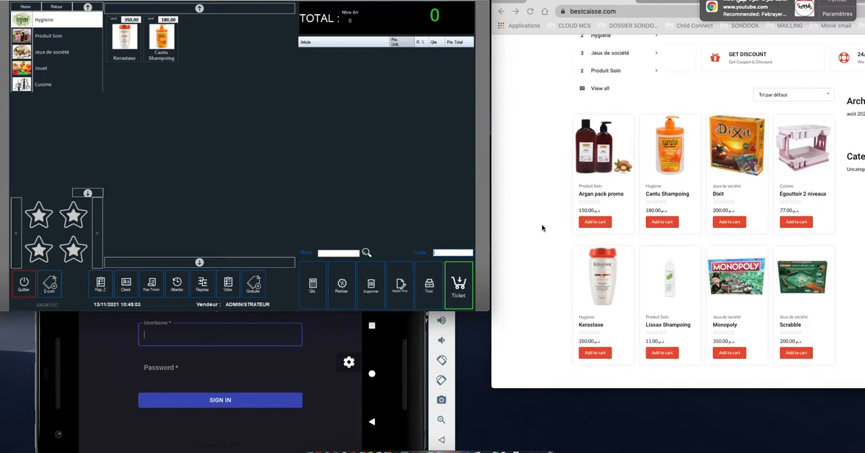
left_click(35, 37)
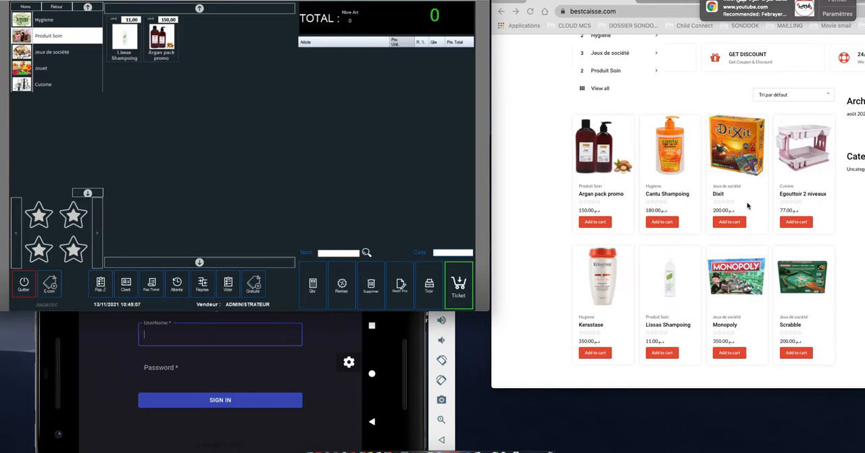
left_click(54, 60)
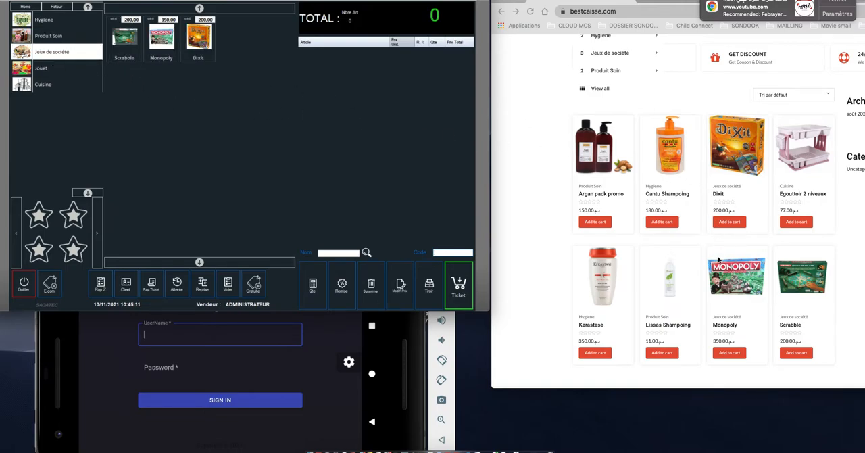
scroll(664, 192, "down", 10)
Step: Compare the online store's Shop by Categories list with the register's categories, and show the register's Hygiene products
scroll(664, 192, "up", 12)
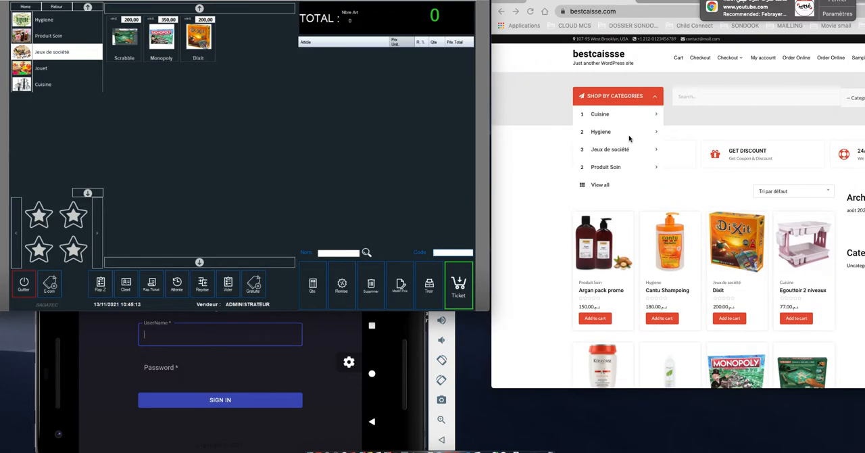
left_click(653, 101)
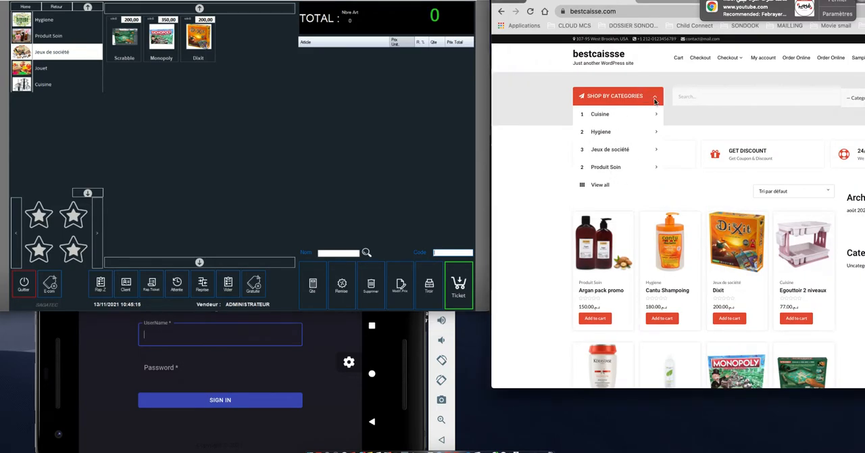
left_click(654, 101)
left_click(654, 101)
mouse_move(612, 123)
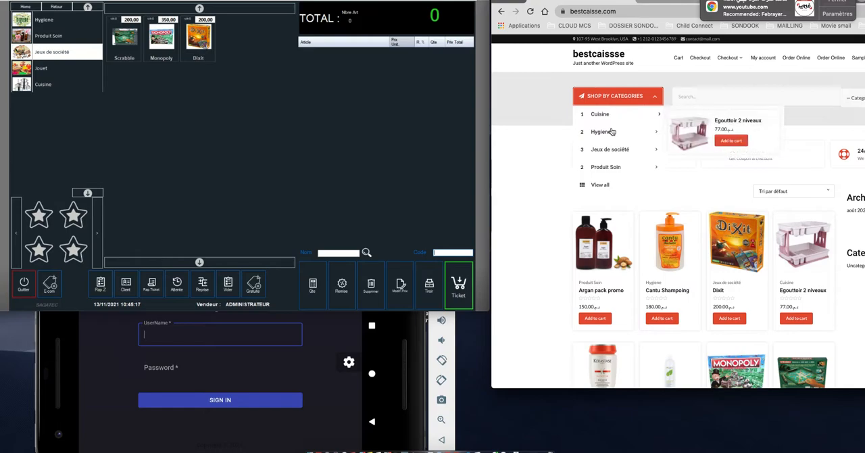
left_click(42, 33)
left_click(45, 36)
left_click(46, 22)
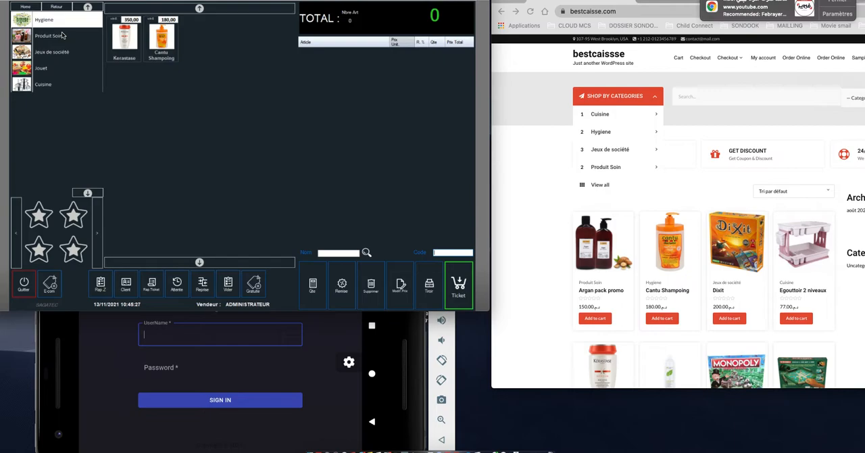
Step: Quit the Caisse screen, open the Articles list and widen its Nom column to fit the full product names
left_click(23, 284)
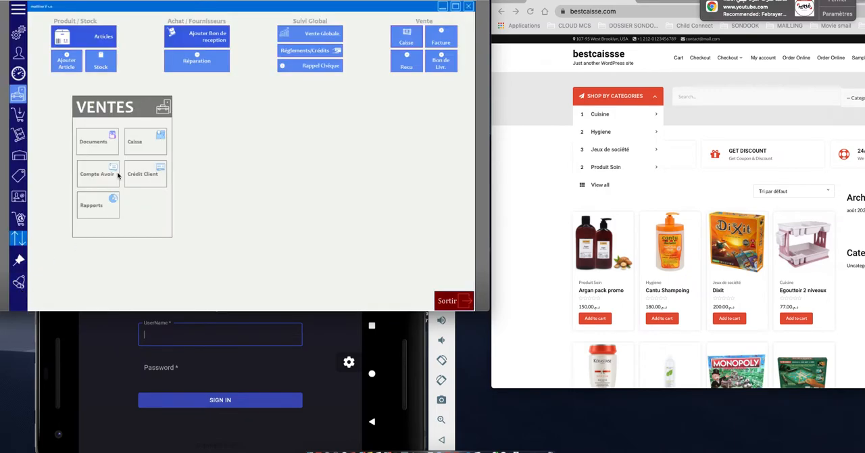
left_click(85, 44)
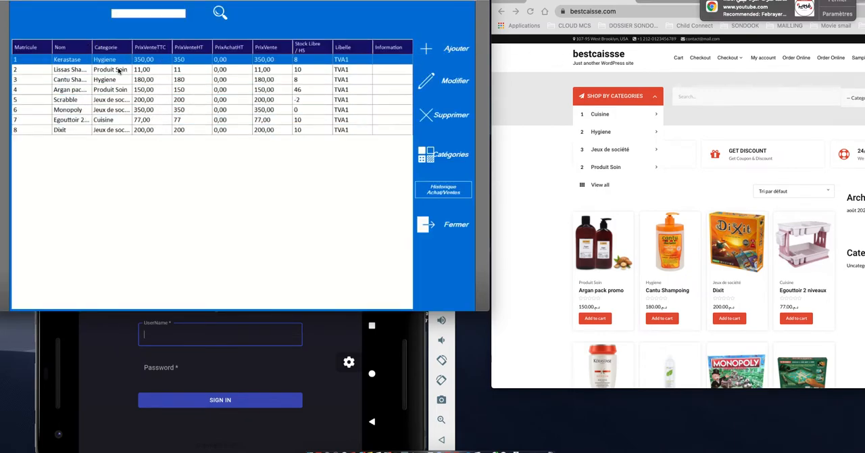
left_click_drag(92, 53, 160, 53)
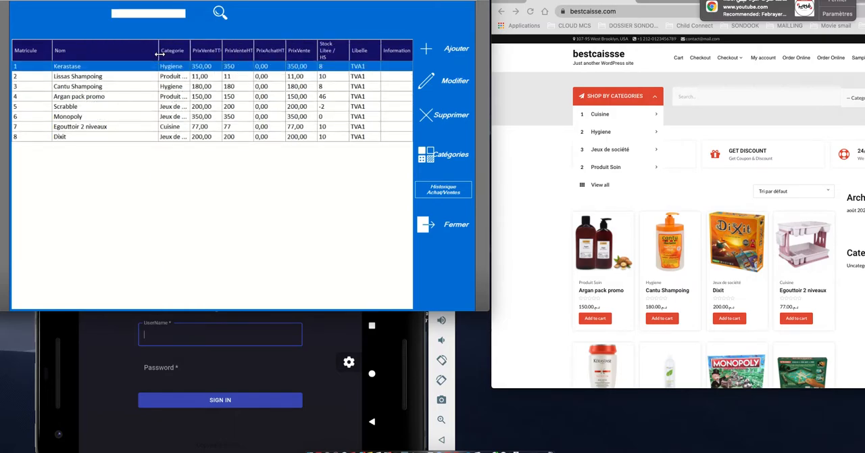
Step: Add a new article named "Urea Eucerin Plus" with a sale price of 230, checking the product in the "urearepair plus" image search
left_click(454, 57)
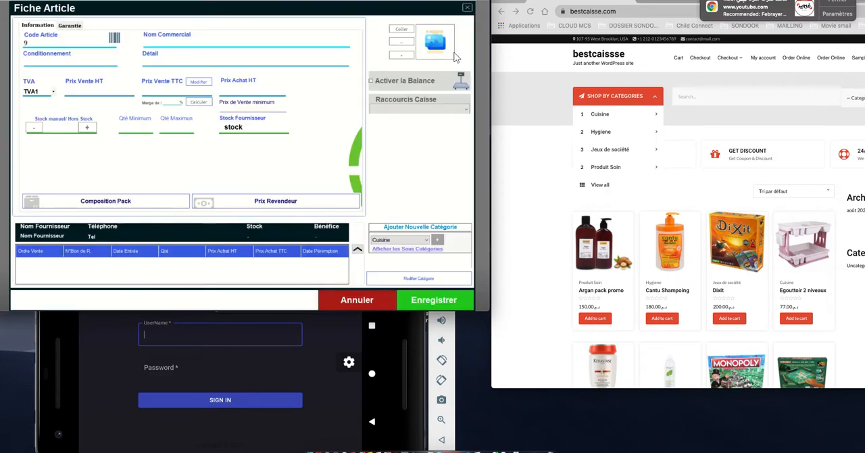
key("super")
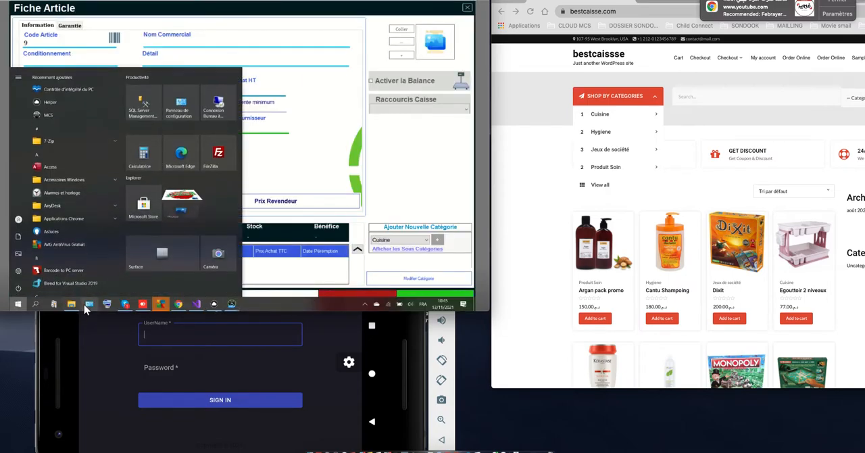
left_click(179, 305)
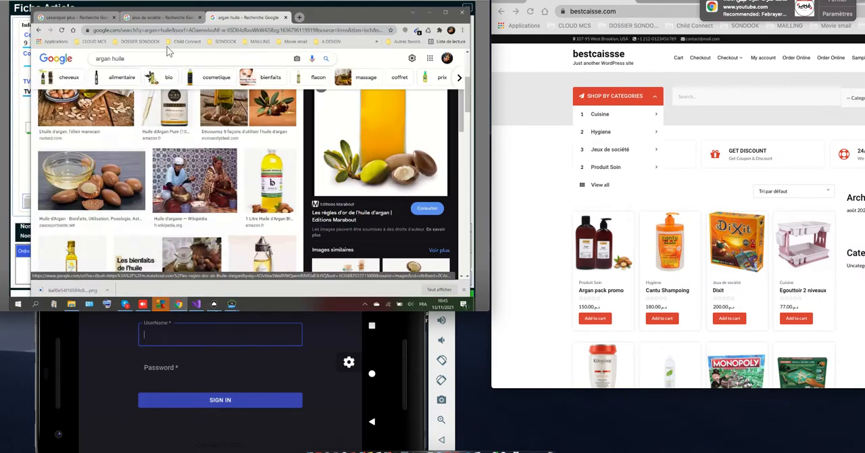
left_click(71, 19)
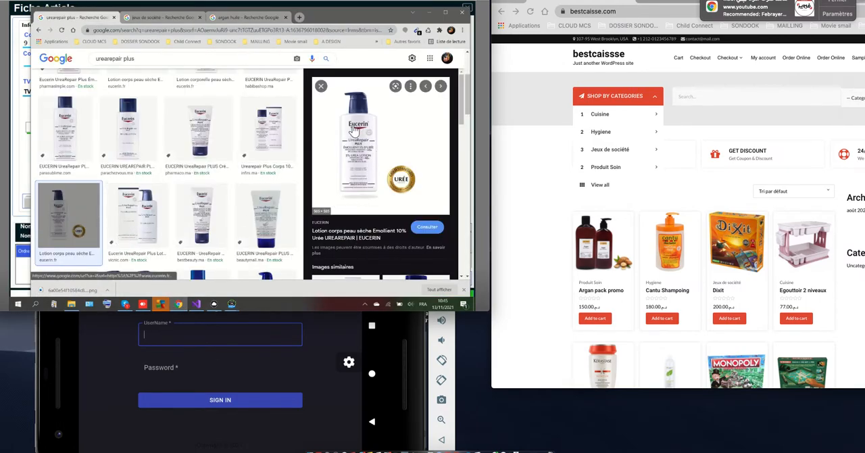
left_click(426, 14)
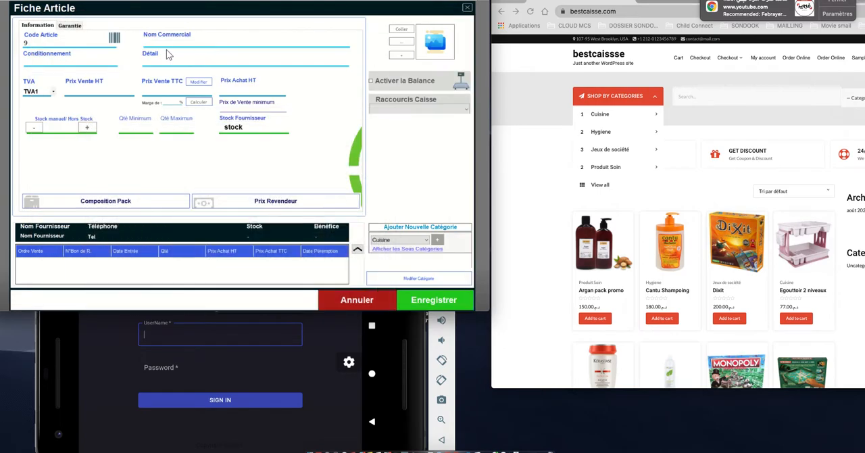
type("Urea Eugerin Plus")
Step: Copy the Eucerin UreaRepair bottle image from the browser into the article record and set the article's category to Produit Soin
key("super")
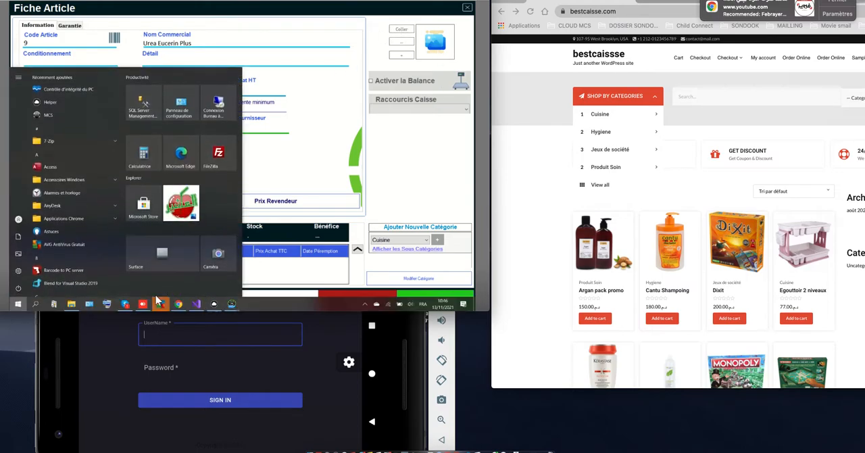
left_click(179, 305)
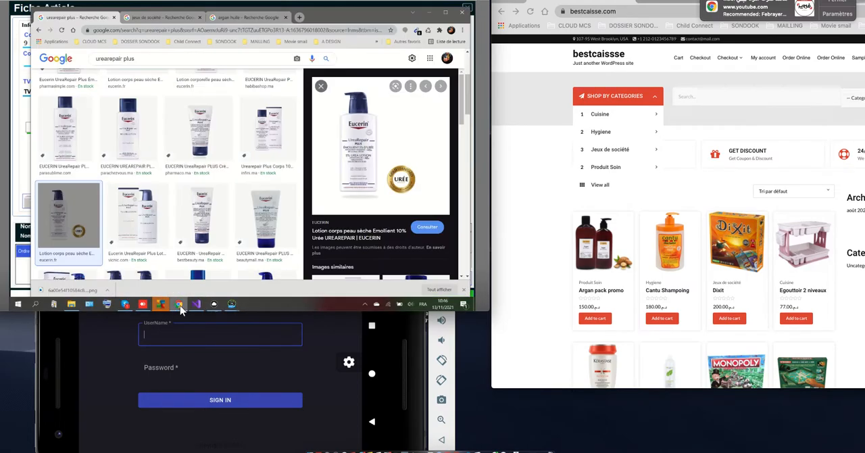
right_click(354, 158)
left_click(385, 250)
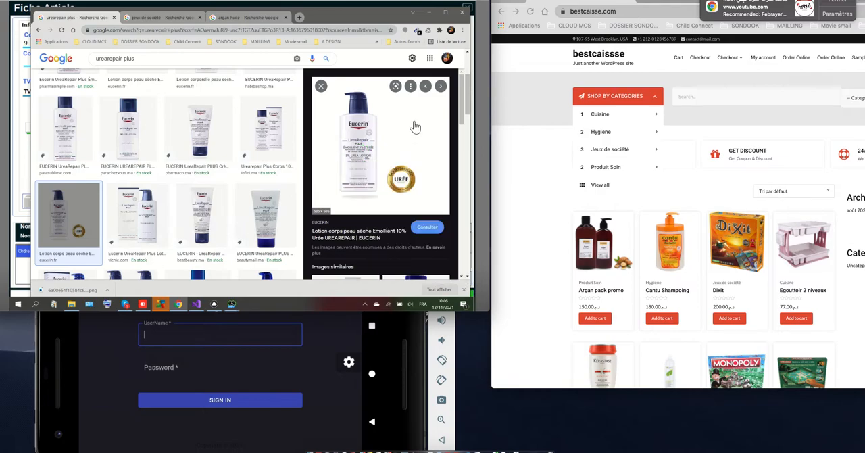
left_click(427, 13)
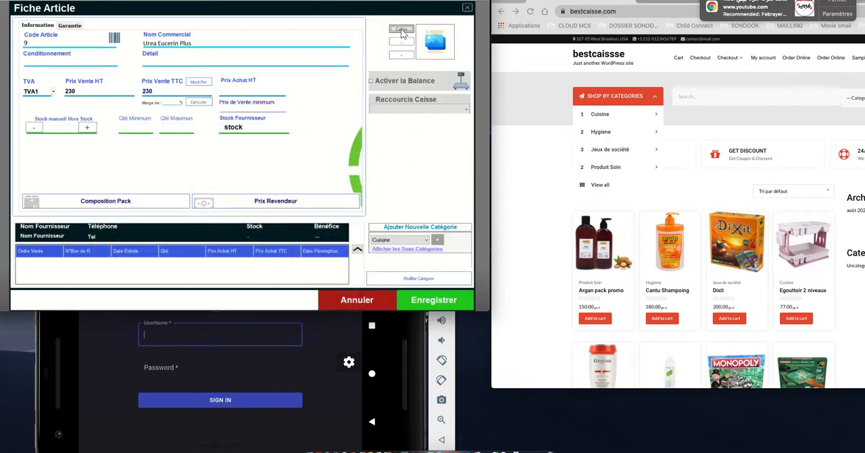
left_click(402, 29)
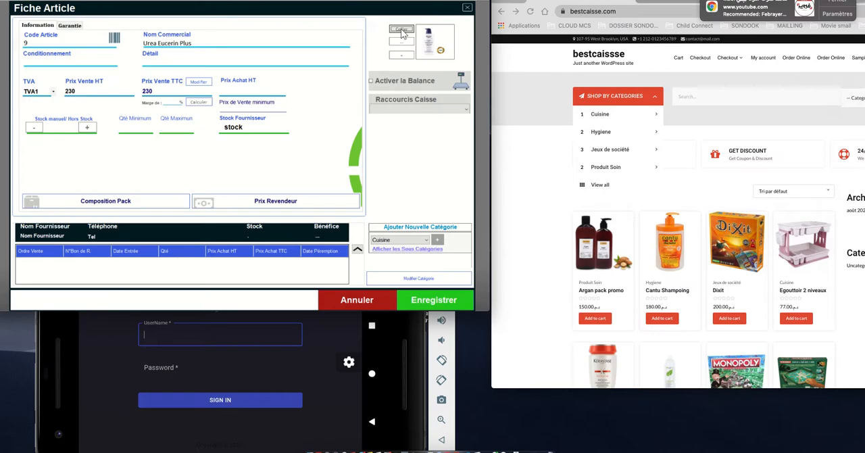
left_click(424, 240)
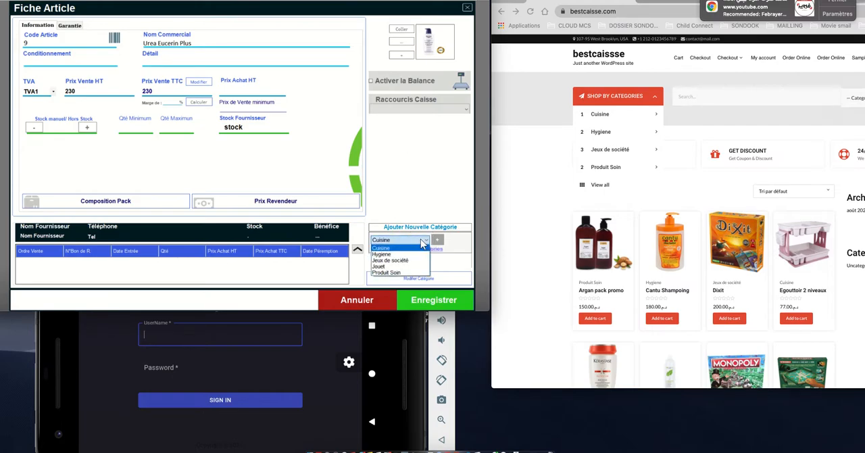
left_click(402, 272)
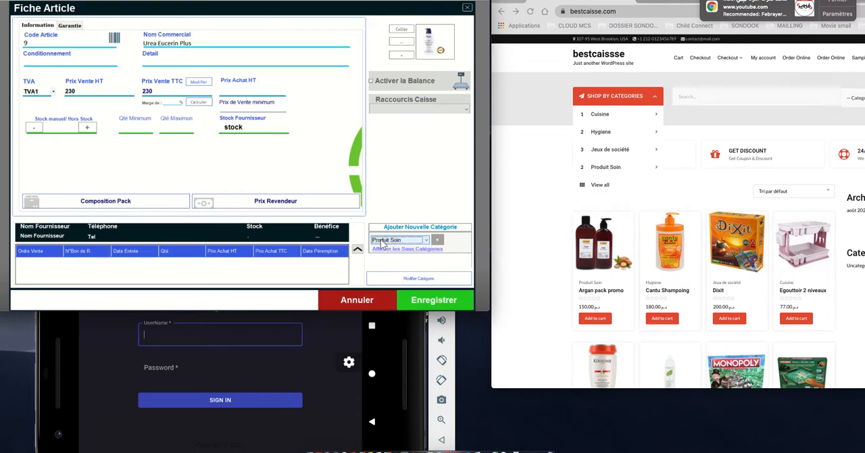
Step: Save the new Urea Eucerin Plus article, close the blank article form and select the article in the Articles list
left_click(433, 301)
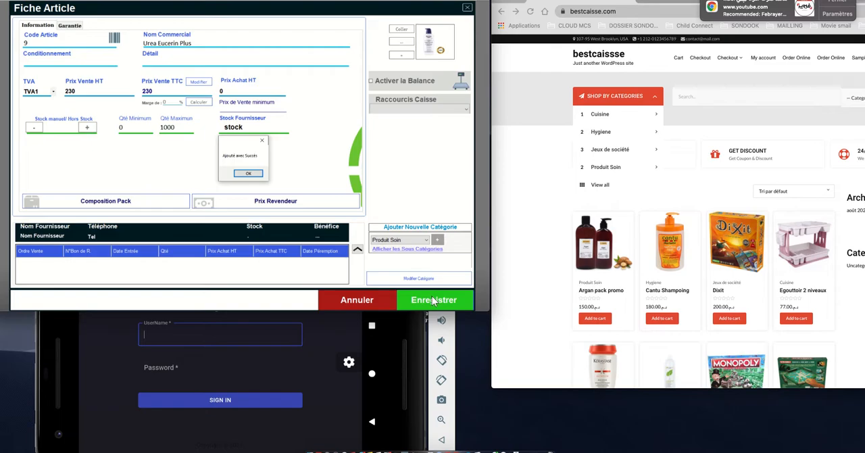
left_click(254, 174)
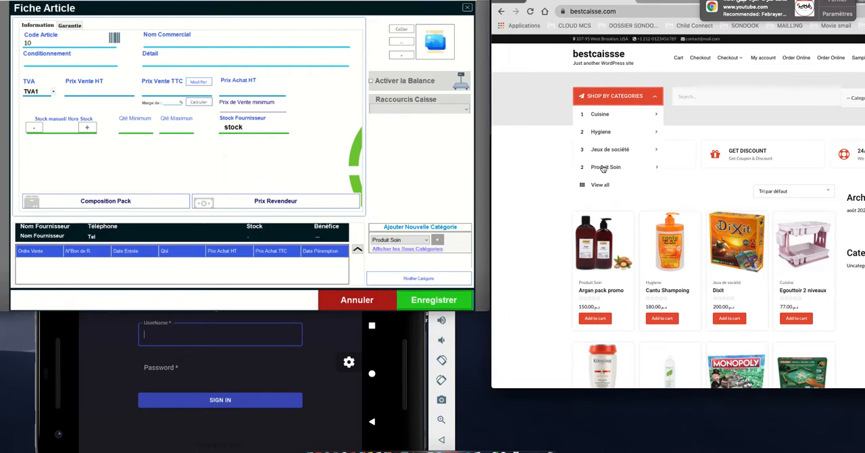
mouse_move(615, 167)
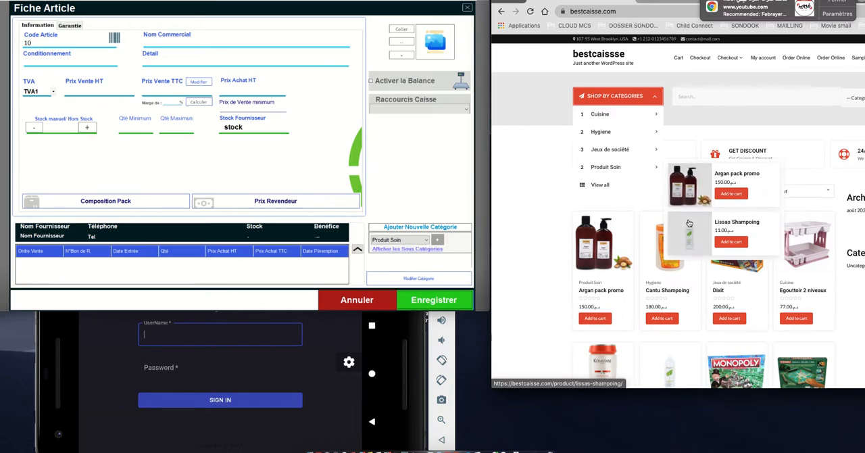
left_click(364, 295)
left_click(88, 146)
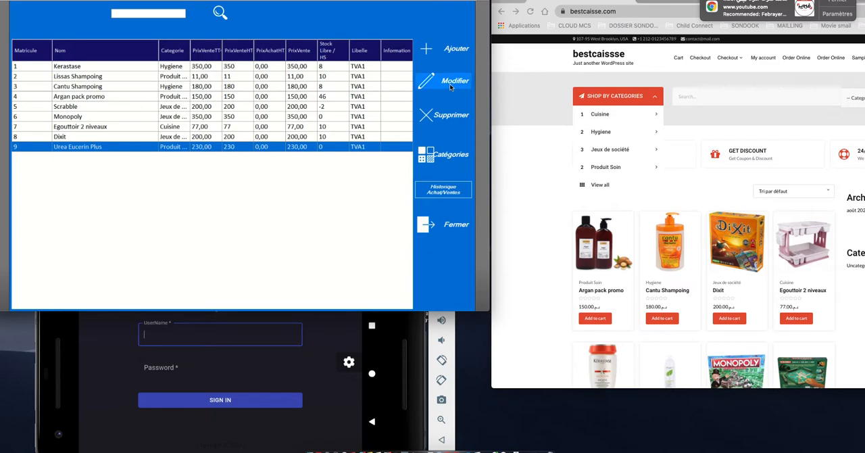
Step: Reload the online store and check the Urea Eucerin Plus product card and the Produit Soin entry under Shop by Categories
left_click(540, 59)
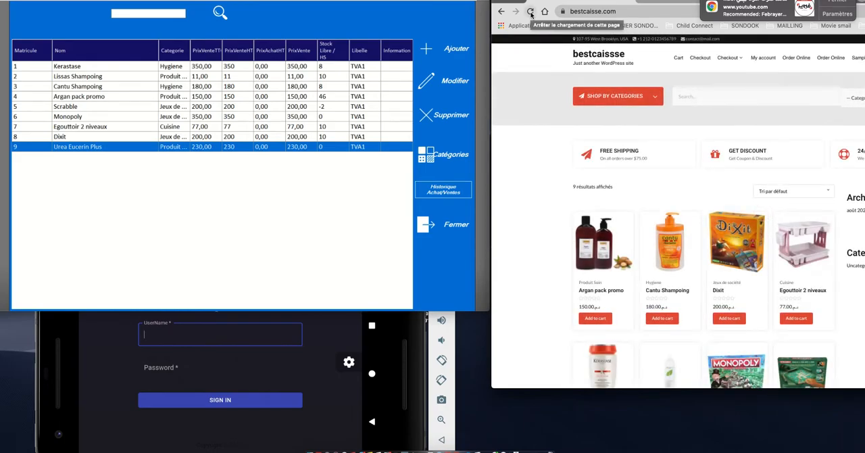
scroll(711, 216, "down", 5)
scroll(711, 216, "down", 2)
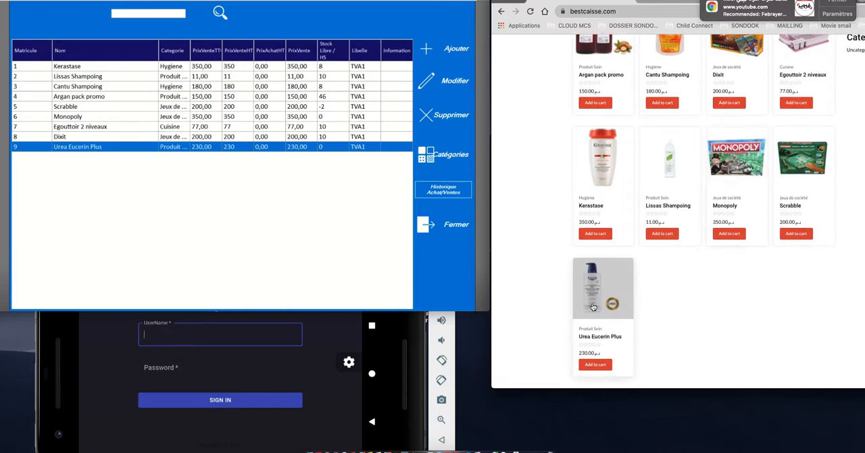
left_click(589, 365)
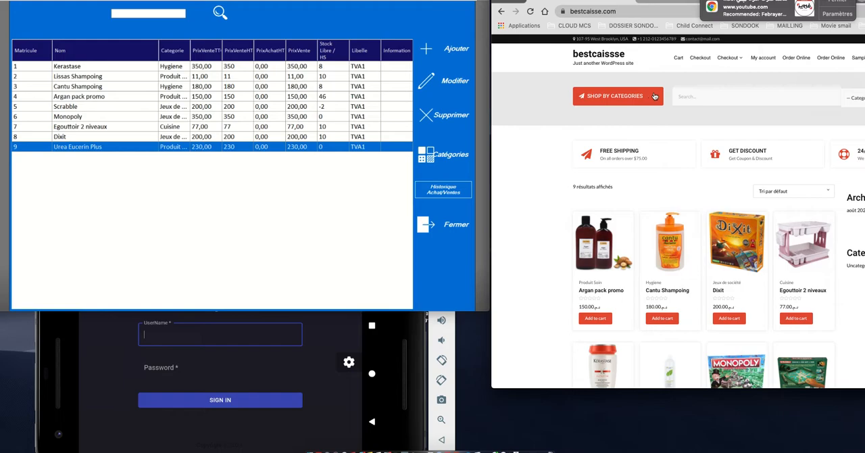
left_click(653, 96)
mouse_move(659, 166)
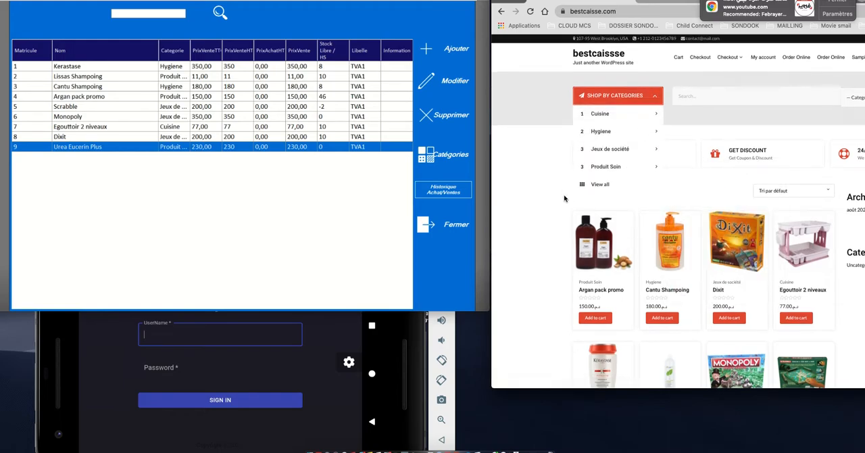
Step: Open the Urea Eucerin Plus product page in the online store and highlight its stock status
scroll(588, 216, "down", 10)
scroll(652, 239, "up", 6)
left_click(604, 262)
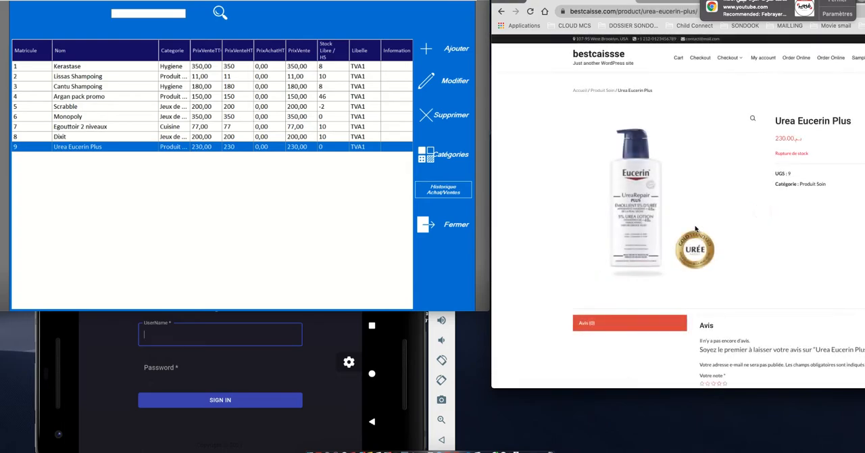
left_click_drag(776, 154, 808, 154)
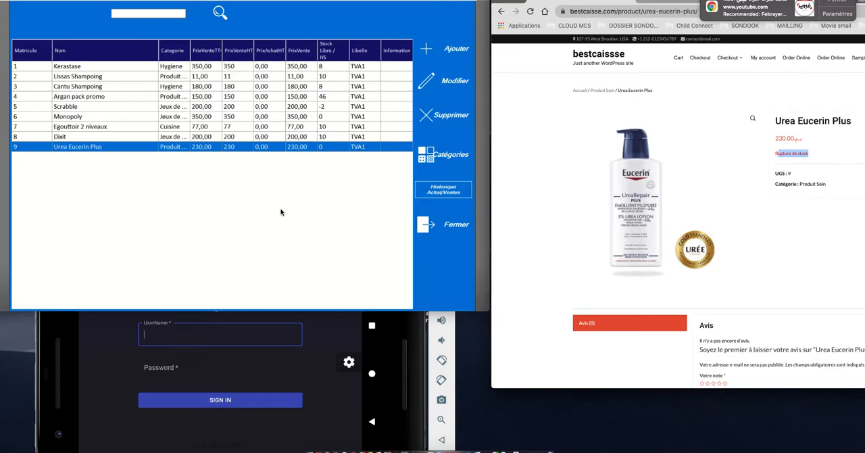
Step: Leave the Articles list and start a new Bon de réception containing Urea Eucerin Plus with a quantity of 100
left_click(426, 228)
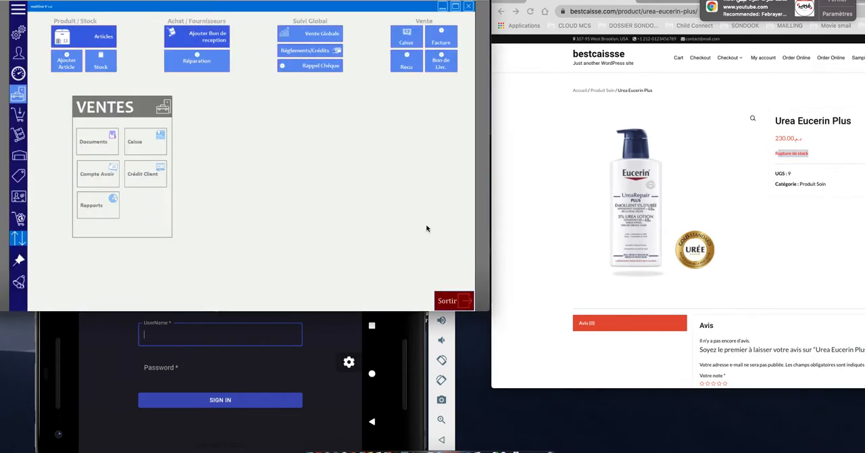
left_click(203, 42)
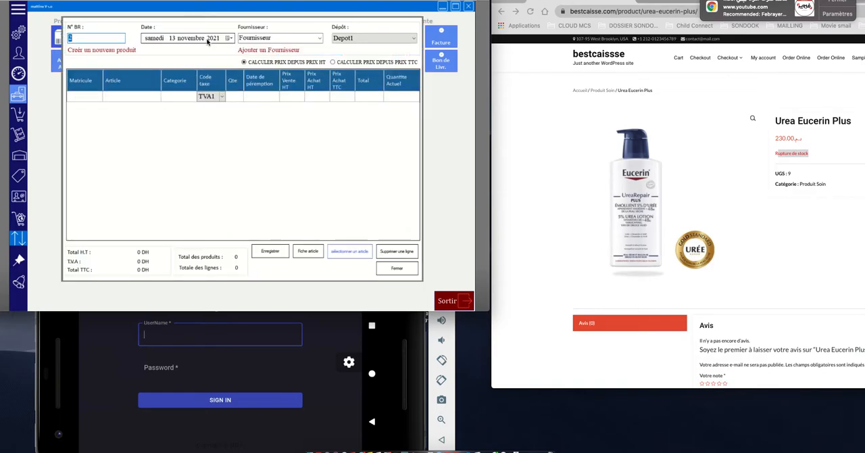
left_click(349, 251)
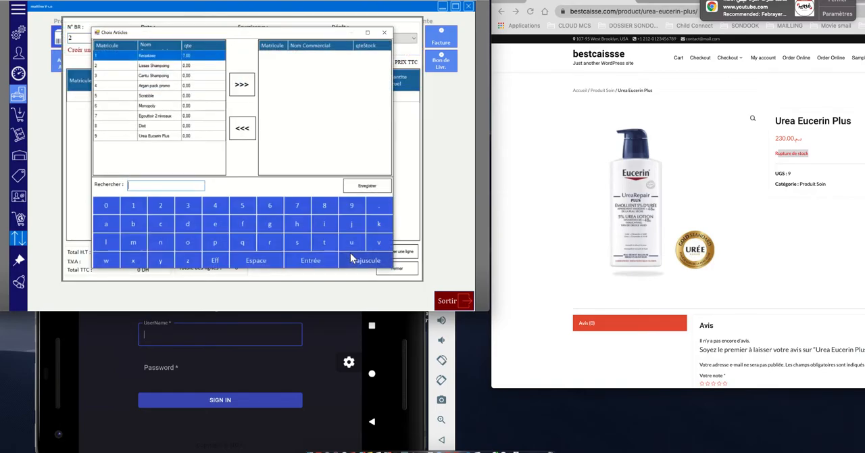
left_click(156, 136)
left_click(249, 89)
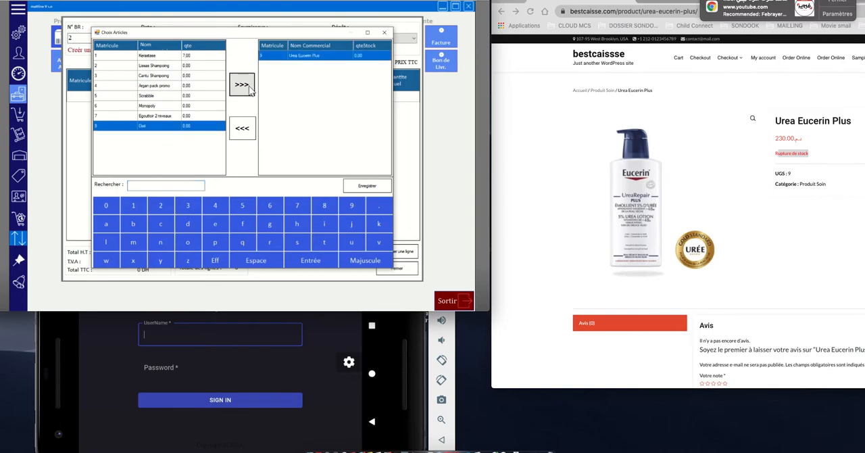
left_click(372, 188)
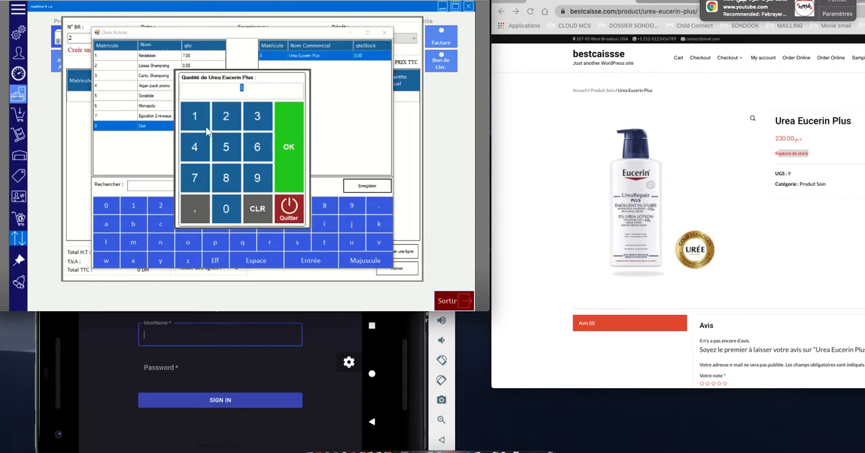
left_click(225, 209)
left_click(286, 155)
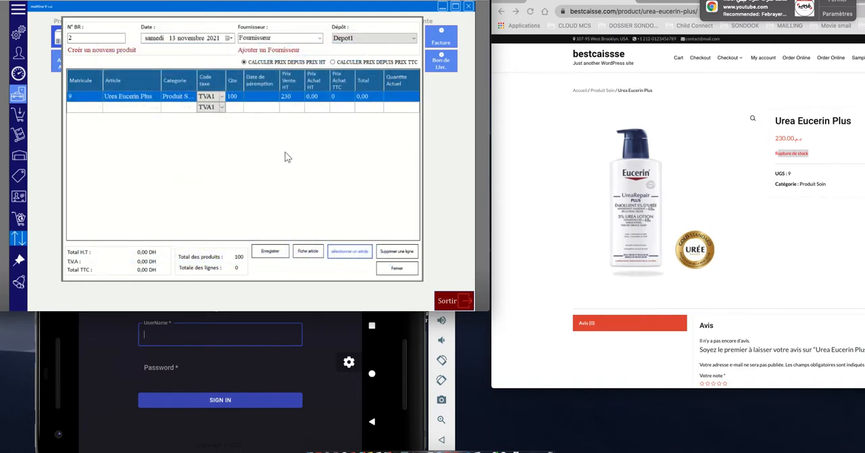
Step: Set the Prix Achat HT of the Urea Eucerin Plus line to 180
left_click(312, 98)
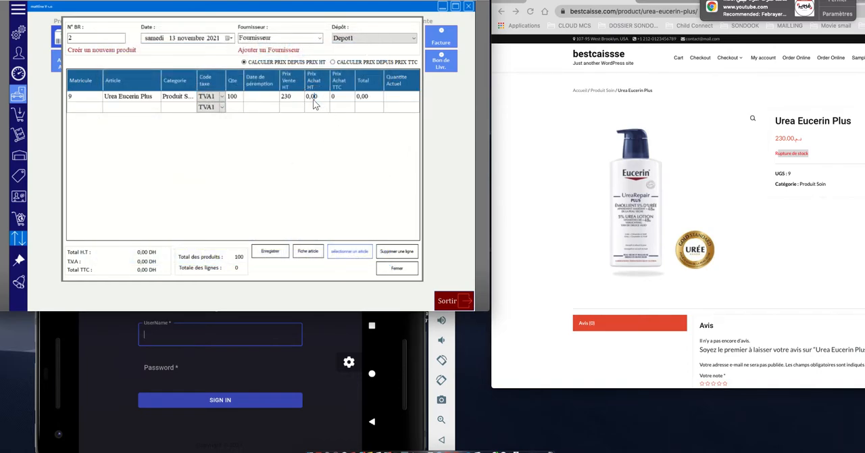
key("BackSpace")
key("BackSpace")
key("BackSpace")
key("BackSpace")
type("180")
key("Return")
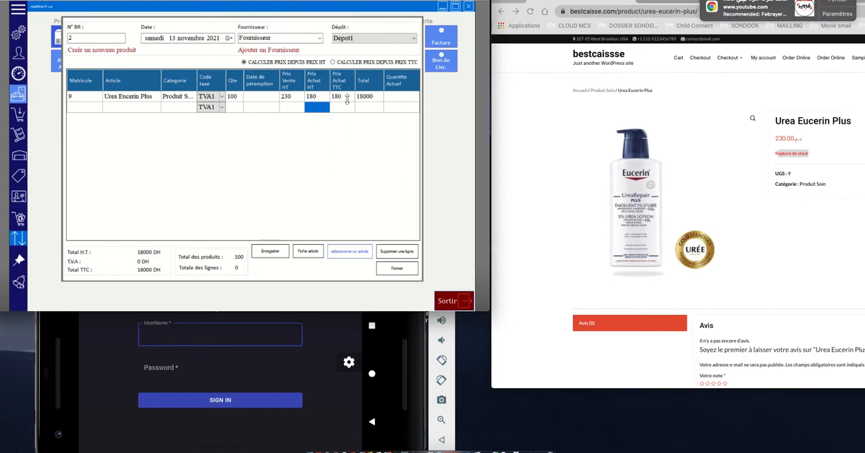
Step: Save the reception slip with an Espèce payment validated without ticket, then close its print preview and the slip form
left_click(269, 253)
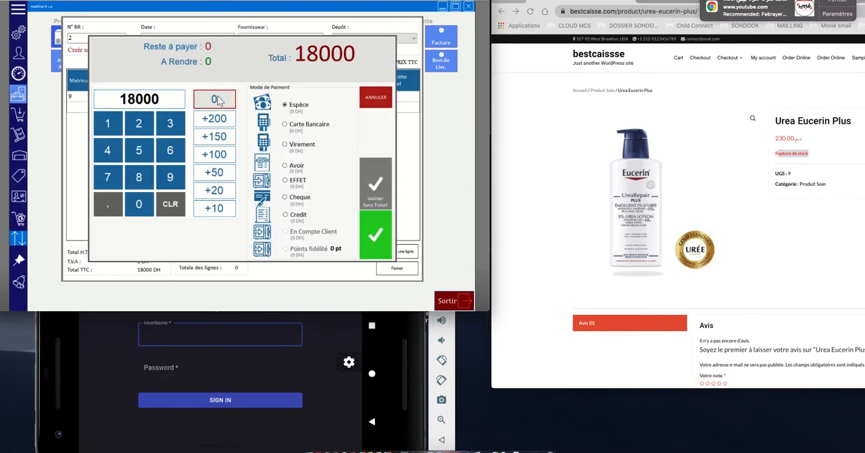
left_click(384, 189)
left_click(254, 177)
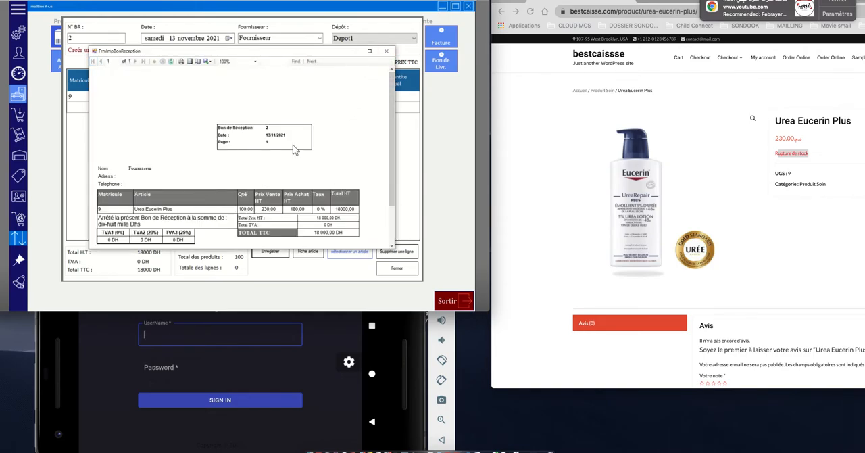
left_click(386, 51)
left_click(396, 268)
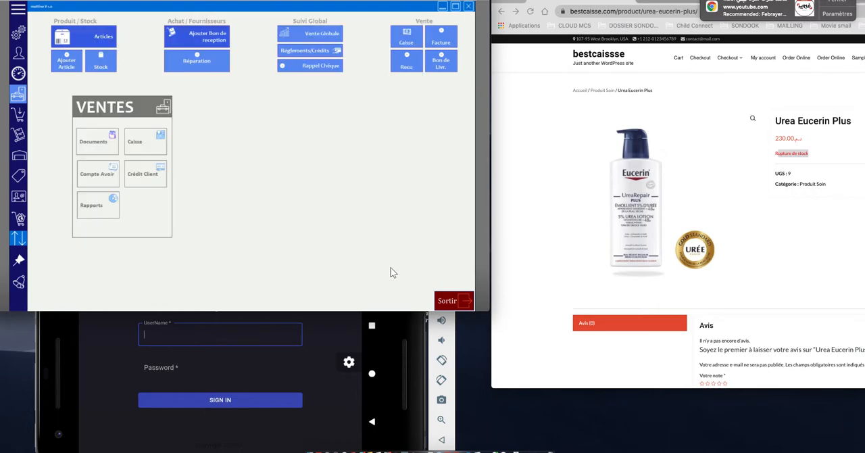
Step: Reload the Urea Eucerin Plus page in the online store and check its updated stock
triple_click(783, 154)
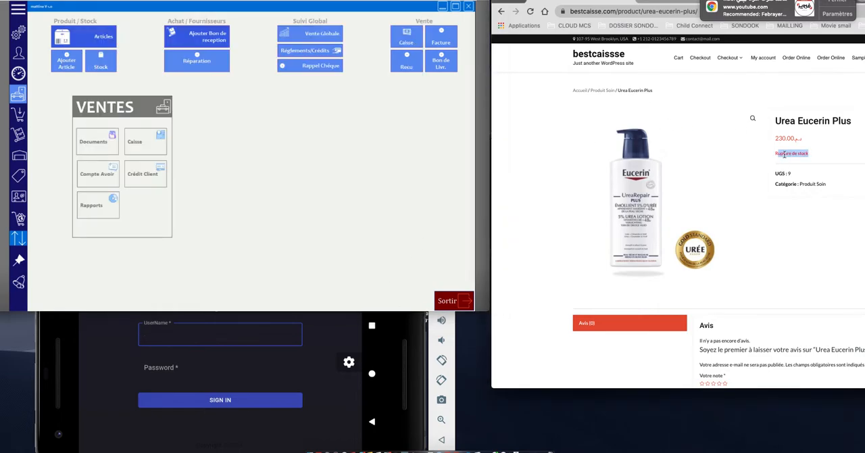
left_click(531, 12)
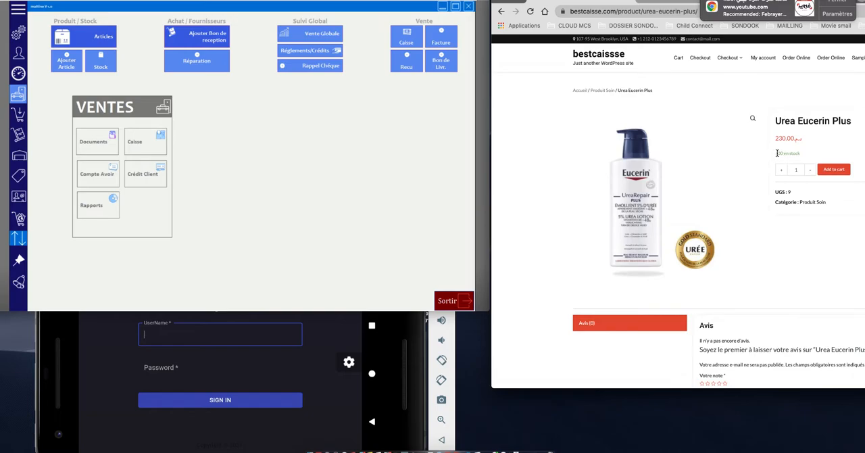
left_click(387, 152)
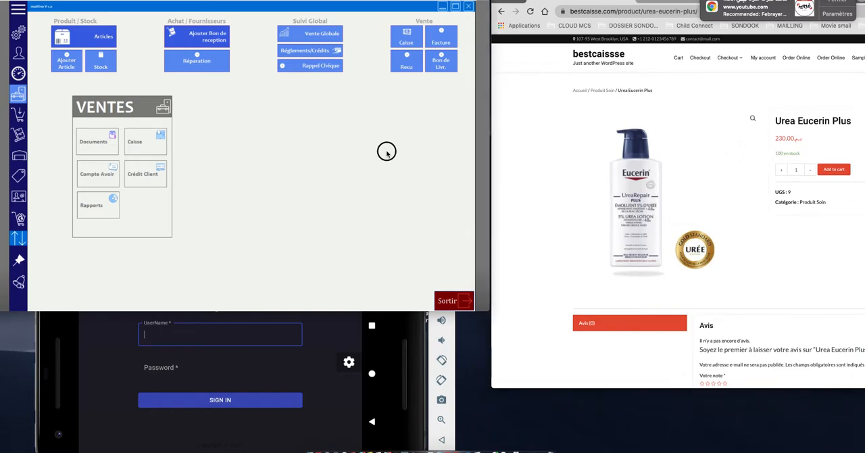
Step: Sell three units of Urea Eucerin Plus from the Produit Soin category in the Caisse, paid by Espèce and validated without ticket
left_click(402, 44)
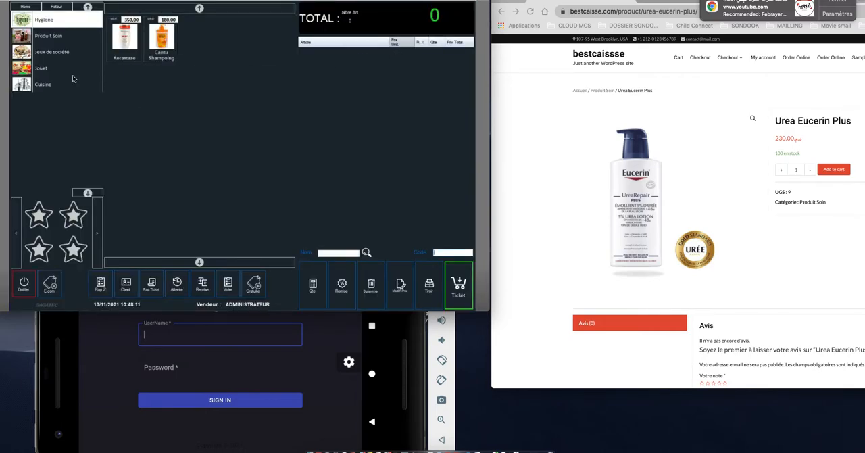
left_click(58, 35)
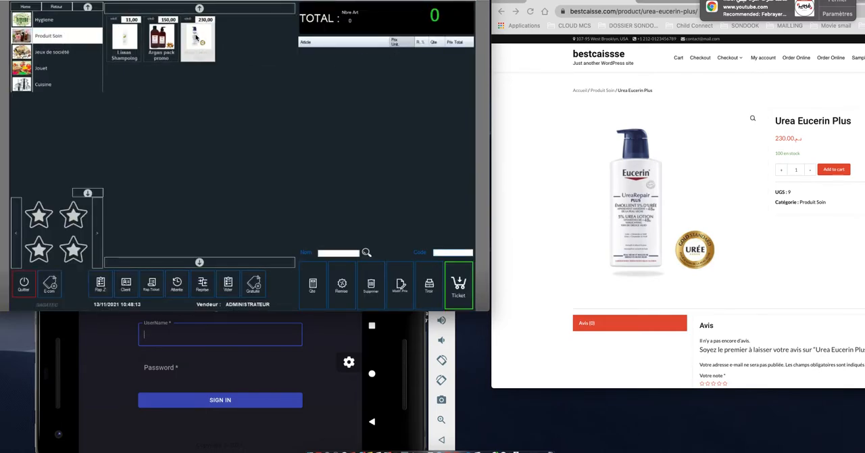
left_click(196, 38)
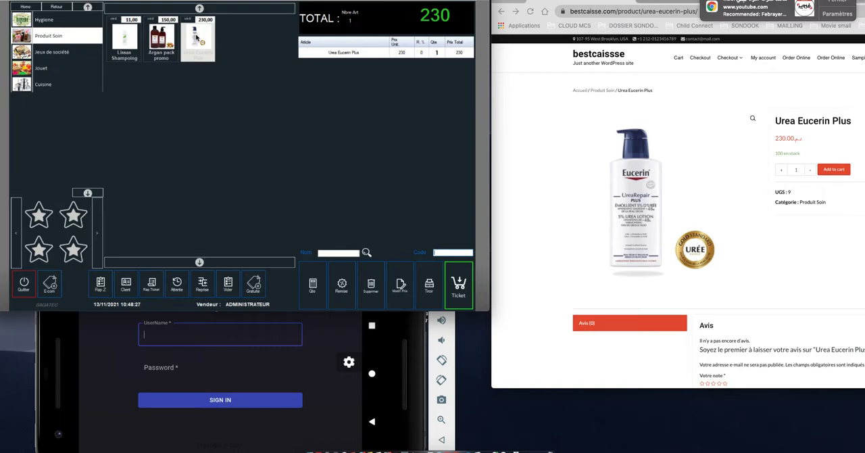
double_click(196, 38)
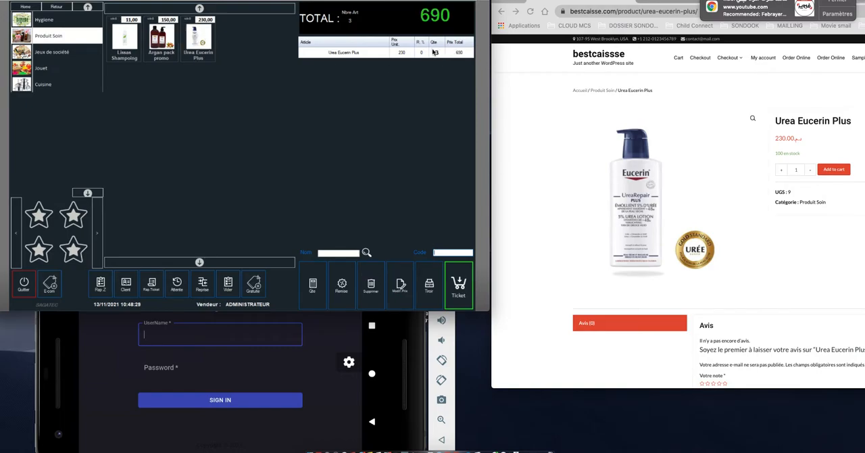
left_click(458, 284)
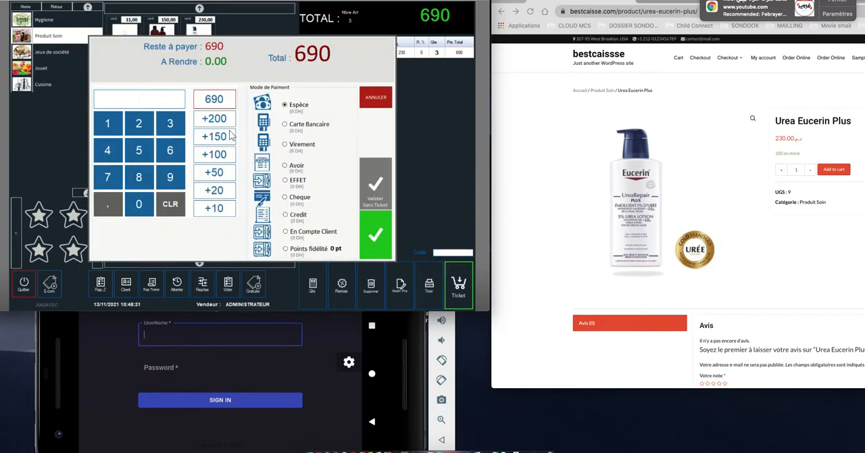
left_click(376, 183)
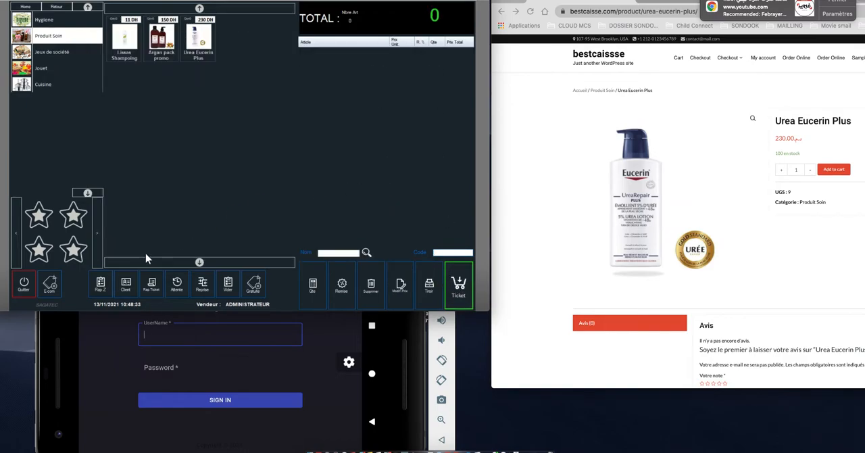
Step: Reload the store's Urea Eucerin Plus page and check the stock remaining after the register sale
left_click(24, 285)
left_click(810, 141)
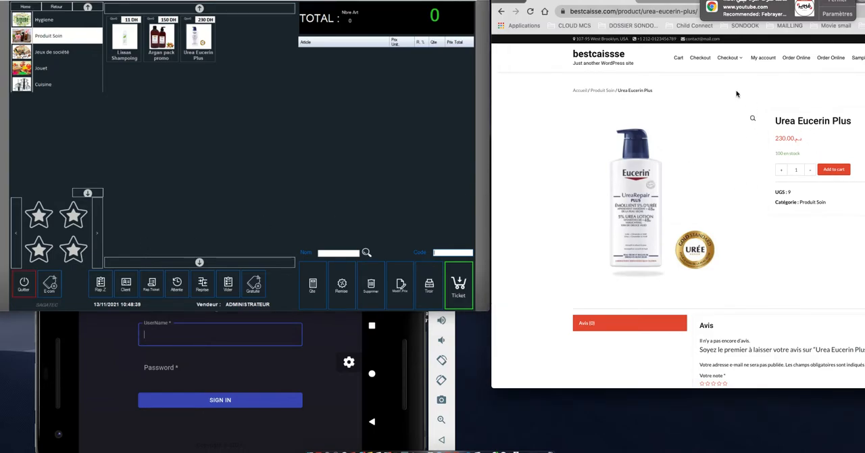
left_click(530, 12)
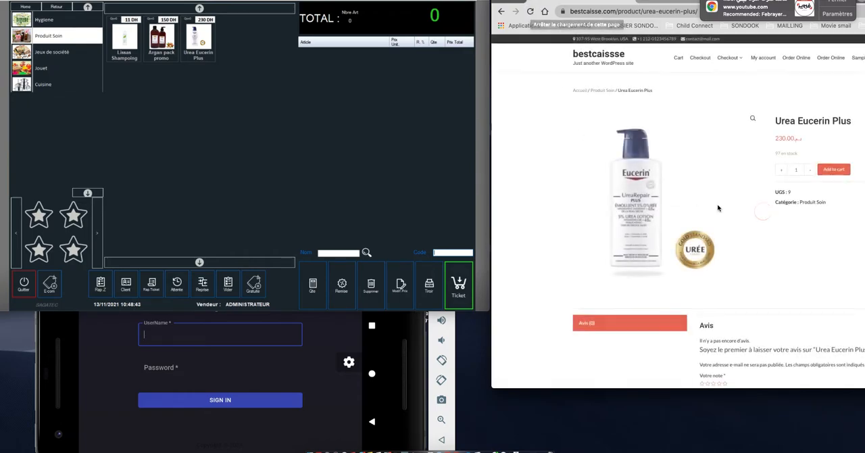
left_click_drag(775, 153, 796, 153)
left_click(793, 153)
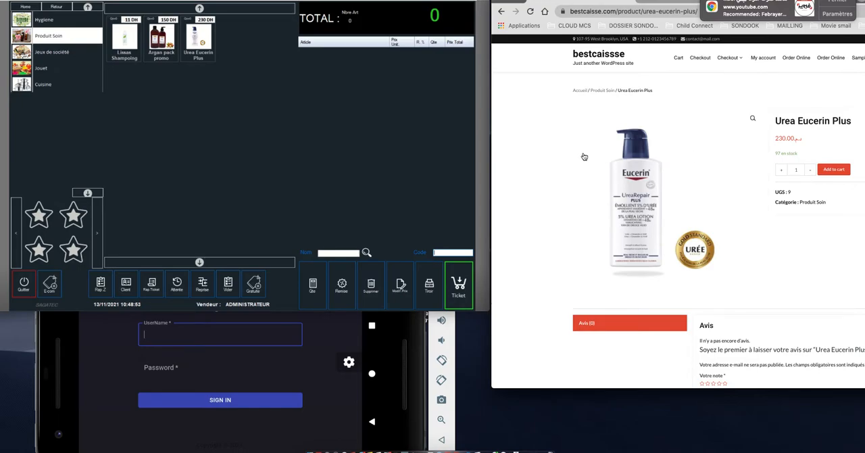
Step: Load a one-unit return of Urea Eucerin Plus from client ticket 12 into the Caisse
left_click(154, 289)
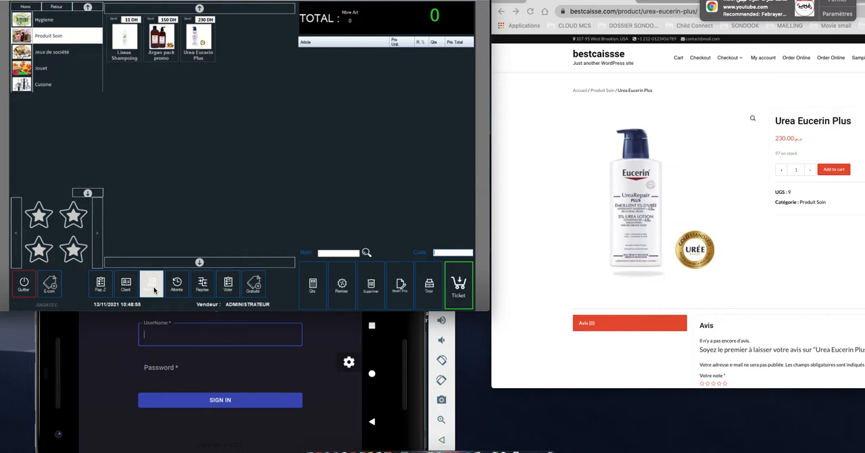
left_click(214, 77)
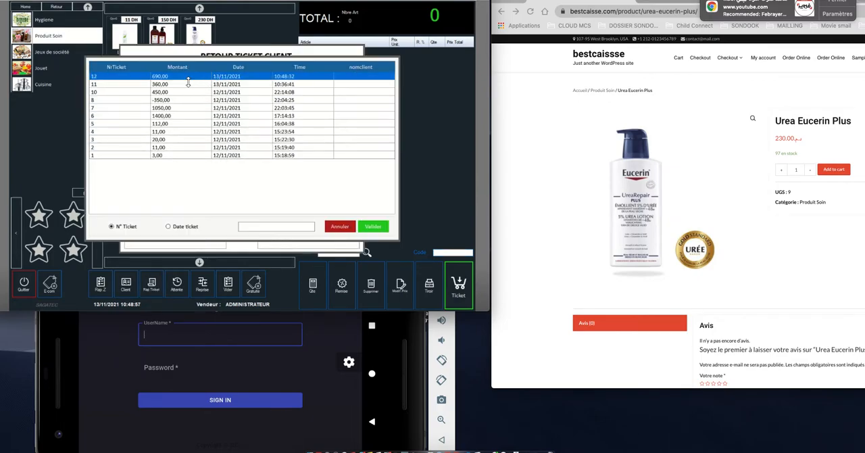
left_click(368, 225)
left_click(165, 107)
left_click(241, 164)
left_click(340, 71)
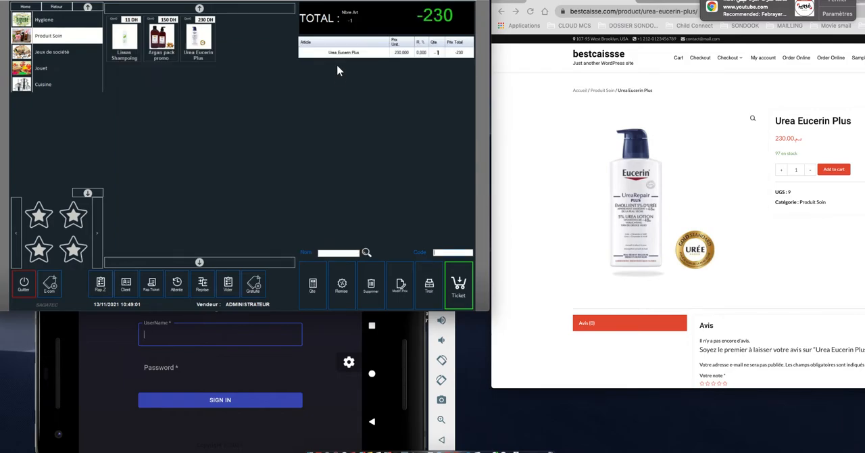
Step: Settle the Urea Eucerin Plus return and validate its payment
left_click(459, 282)
left_click(280, 151)
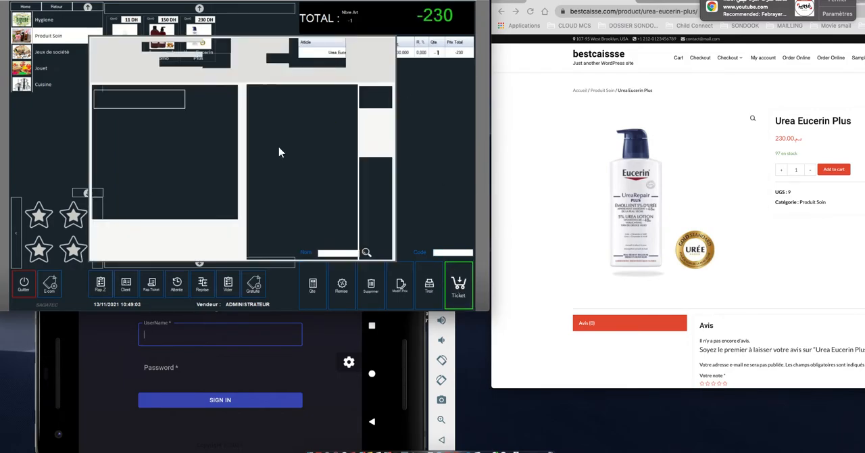
left_click(368, 184)
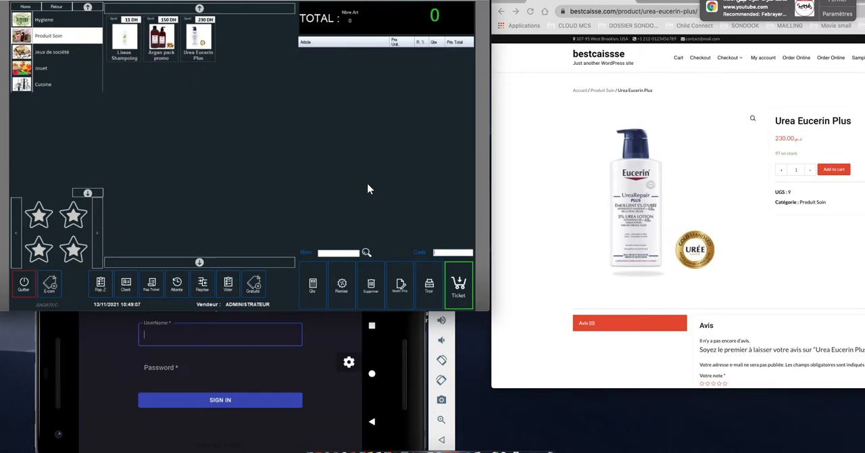
Step: Reload the Urea Eucerin Plus page in the online store and check its stock following the return
left_click(784, 156)
left_click_drag(776, 154, 798, 154)
left_click(530, 12)
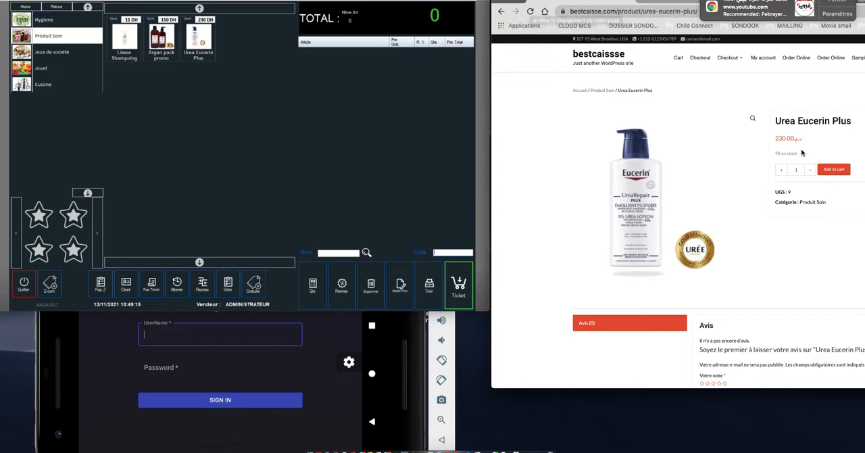
left_click_drag(776, 153, 799, 155)
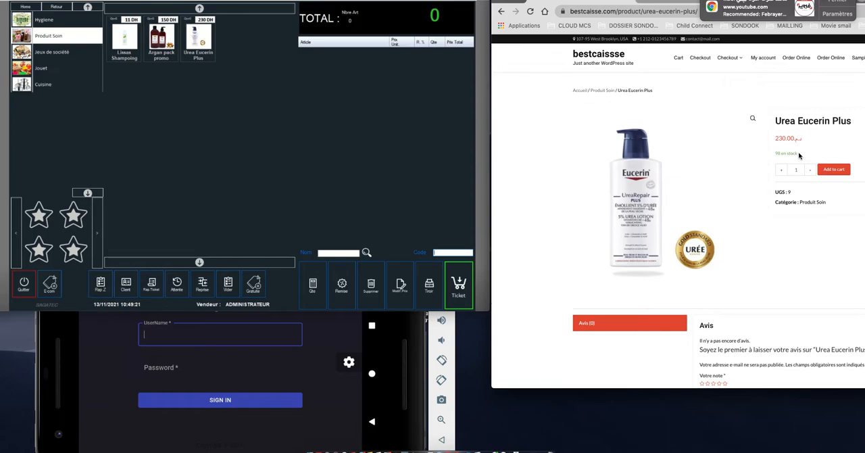
Step: Switch to the mobile app in the phone emulator and sign in with the username and account password
left_click(339, 335)
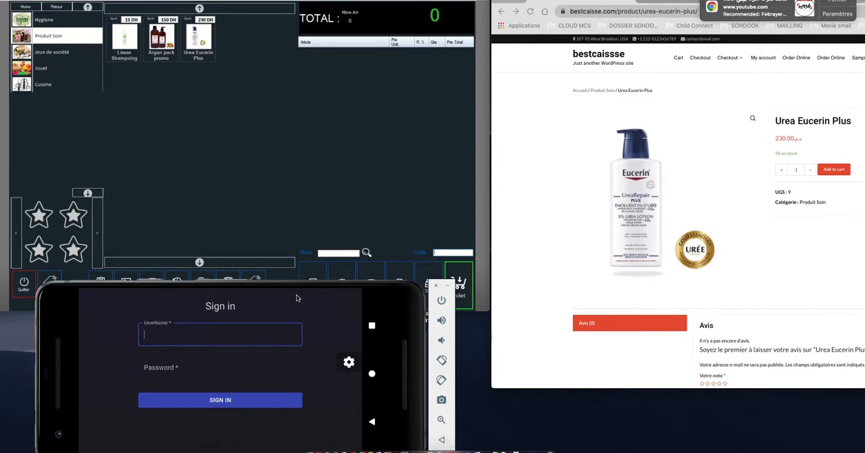
left_click(239, 338)
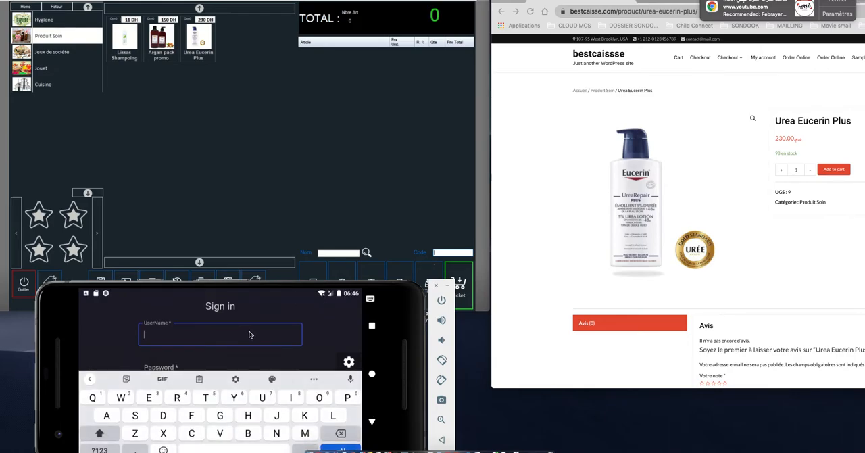
type("demo")
key("Tab")
type("demo")
left_click(372, 421)
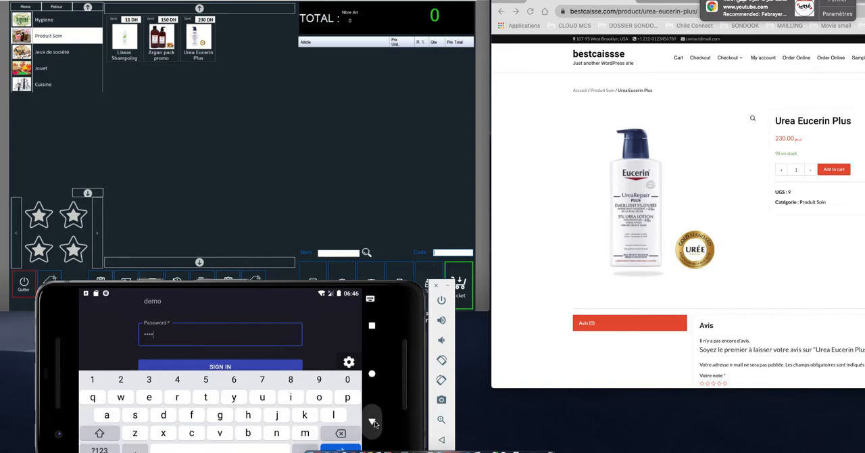
left_click(238, 384)
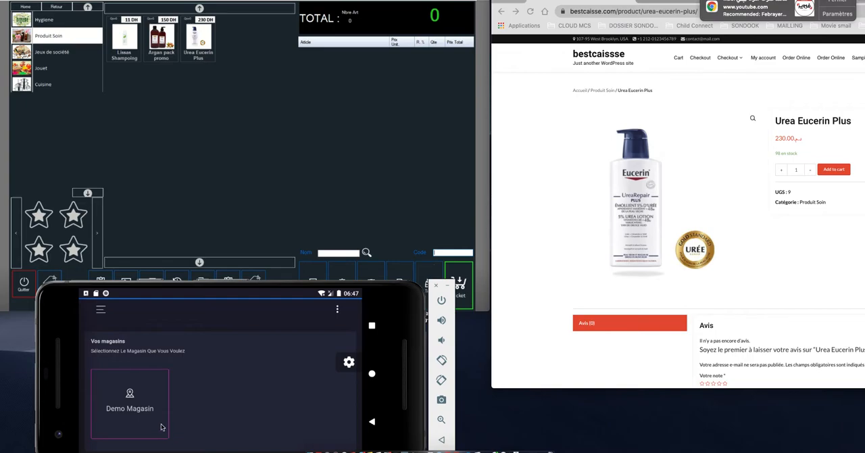
Step: Open the Demo Magasin dashboard and examine its revenue and cancellation figures and the Performance chart by Mois and Année
left_click(137, 401)
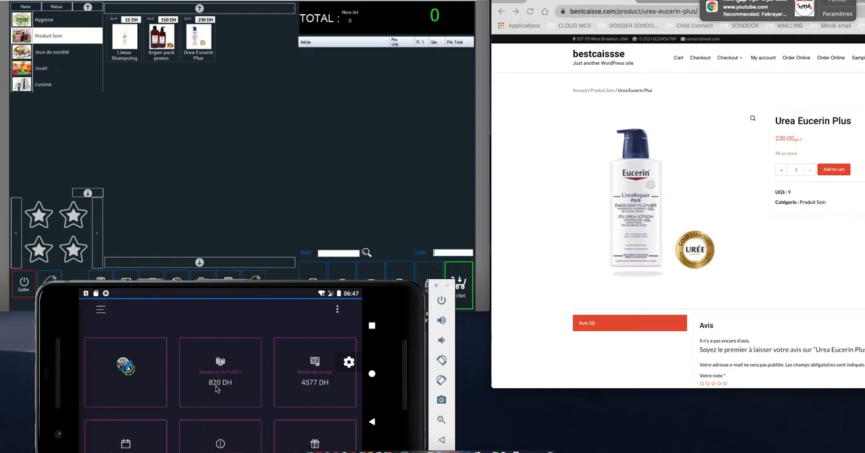
left_click_drag(270, 427, 272, 360)
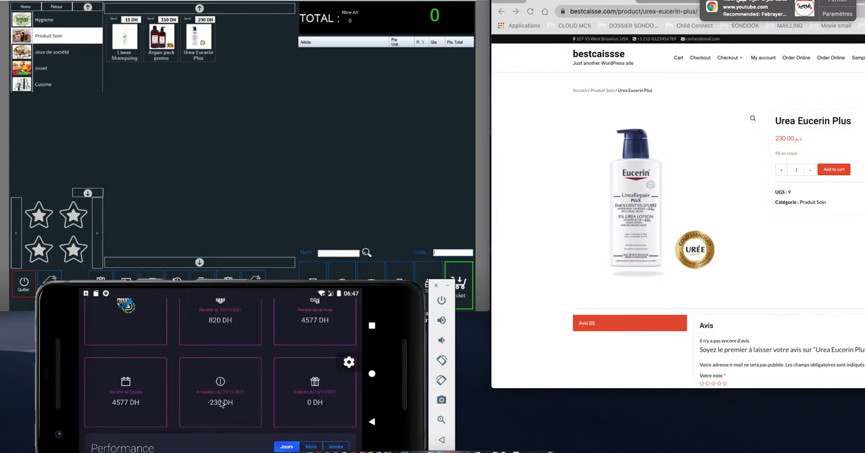
left_click_drag(291, 420, 299, 338)
left_click_drag(242, 426, 254, 371)
left_click(312, 323)
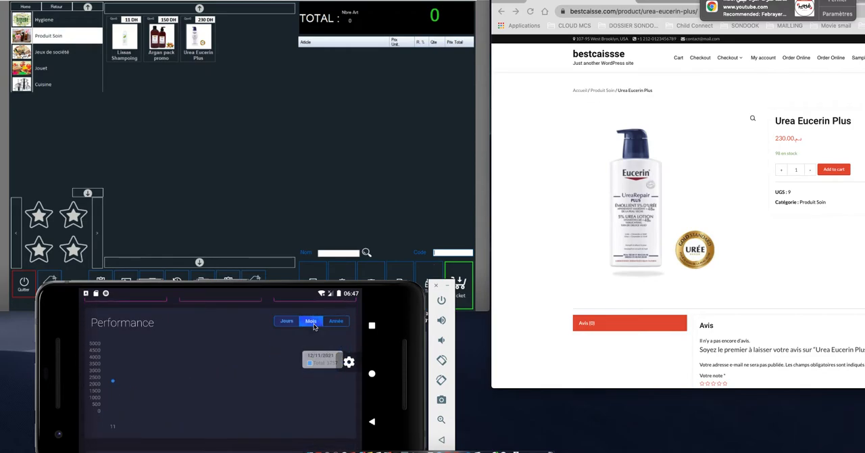
left_click(338, 322)
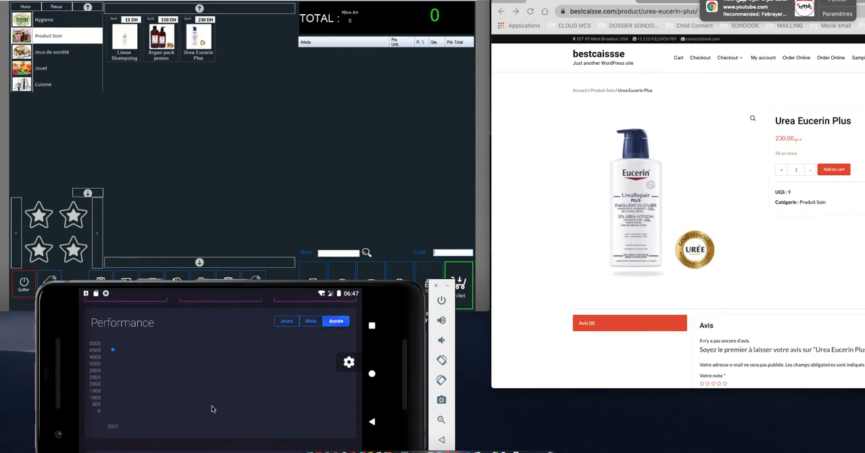
Step: Examine the dashboard's Derniers Tickets, Derniers Produits Annulés and Top vente Produit lists, and return to the latest tickets
left_click_drag(212, 407, 208, 347)
left_click_drag(206, 428, 218, 366)
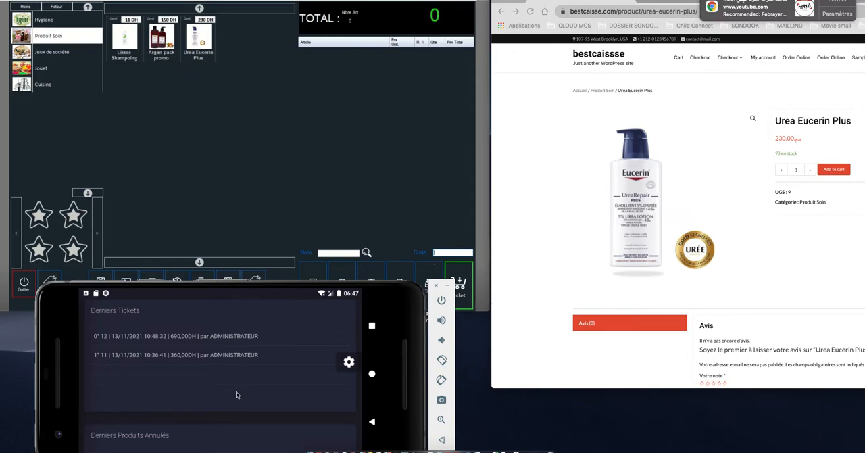
left_click_drag(222, 434, 229, 326)
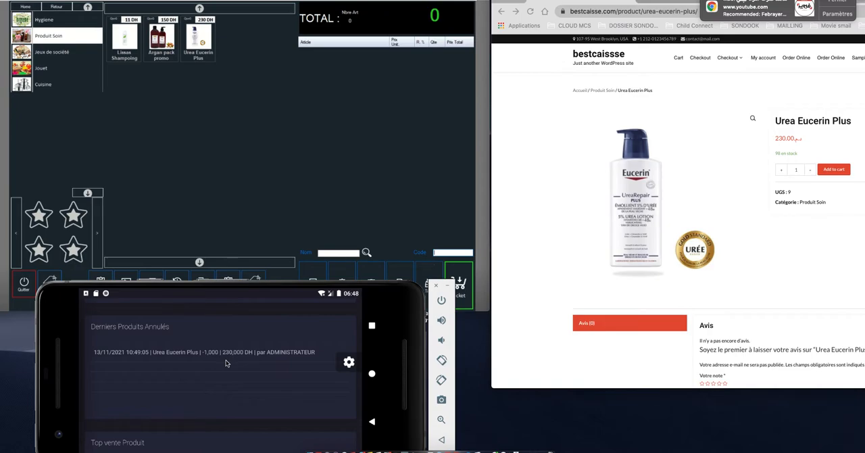
left_click_drag(232, 442, 238, 424)
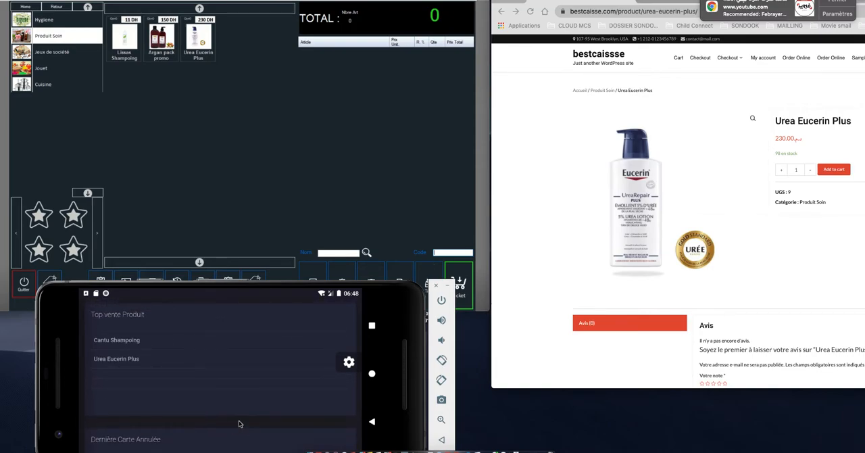
left_click_drag(242, 350, 277, 423)
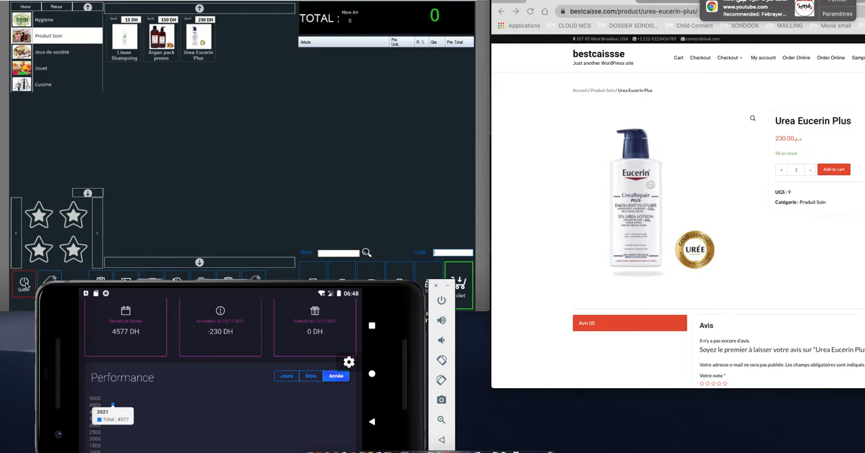
left_click_drag(229, 414, 192, 326)
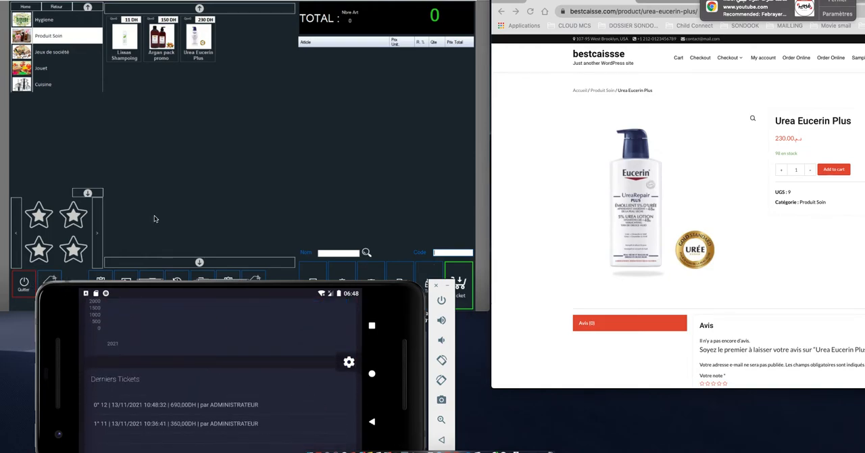
Step: Quit the Caisse, and open the Articles list alongside the online store's home page for comparison
left_click(130, 226)
left_click(30, 287)
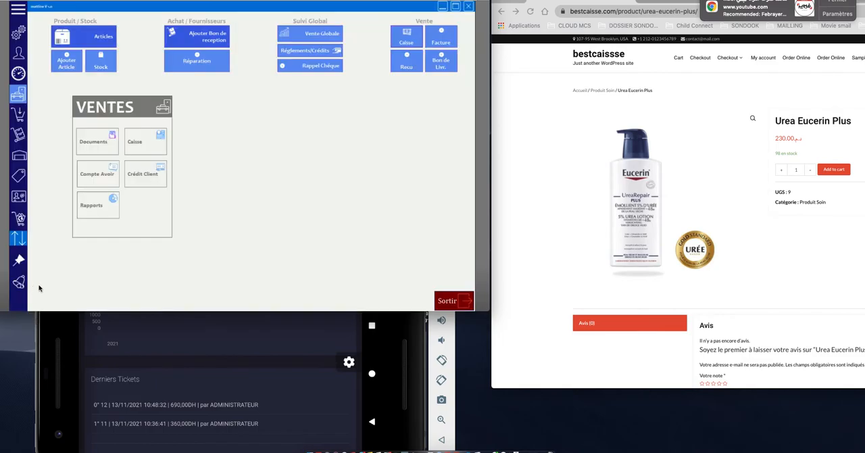
left_click(85, 37)
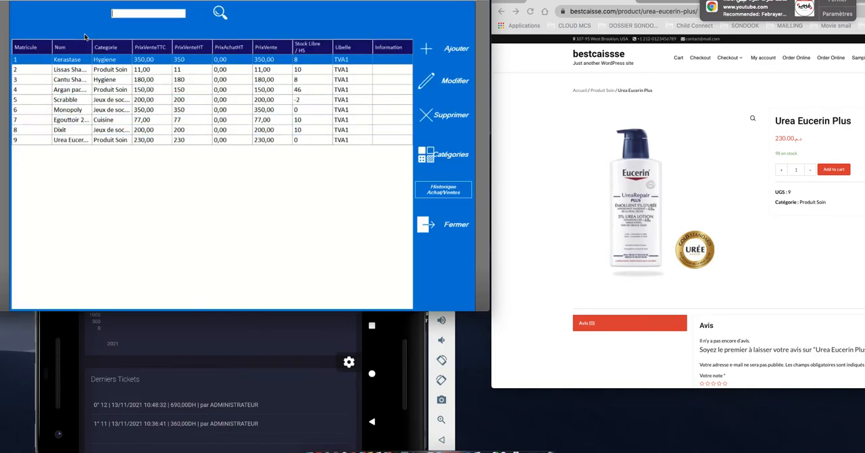
left_click(611, 56)
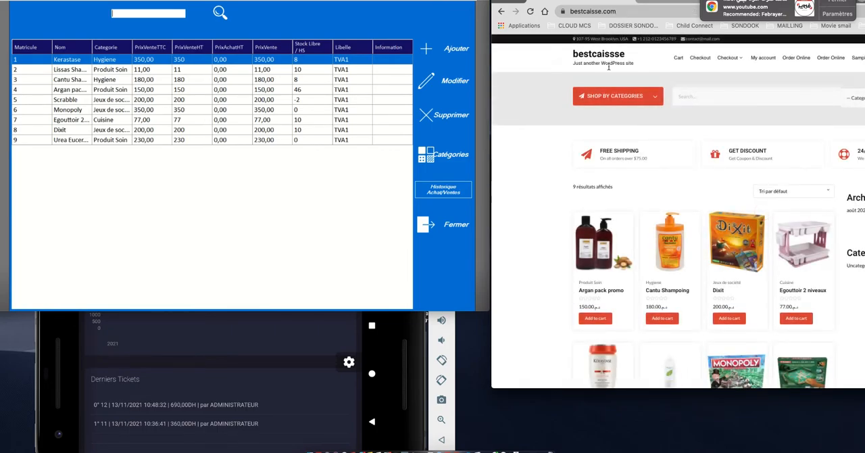
Step: Reopen the Articles list and check the store's Egouttoir 2 niveaux product page before returning to the catalogue
left_click(428, 228)
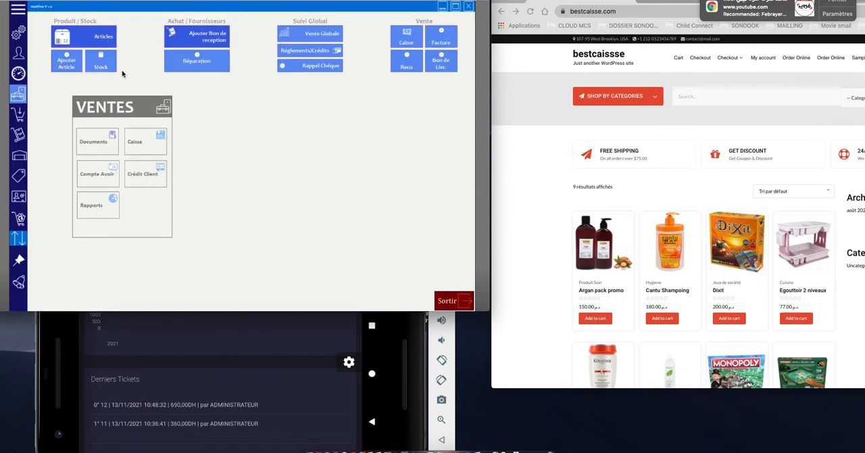
left_click(97, 38)
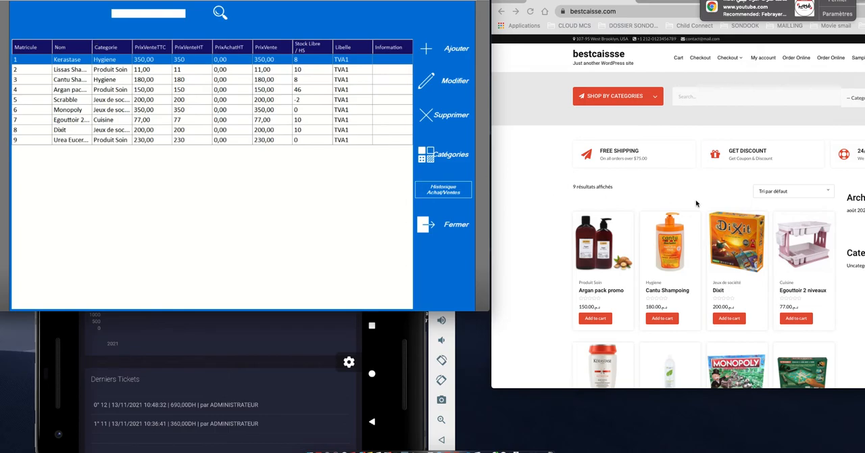
left_click(799, 251)
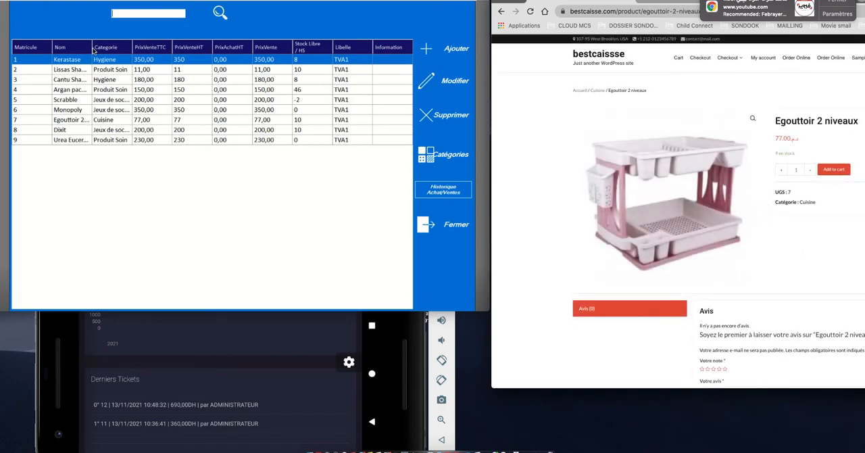
left_click(502, 12)
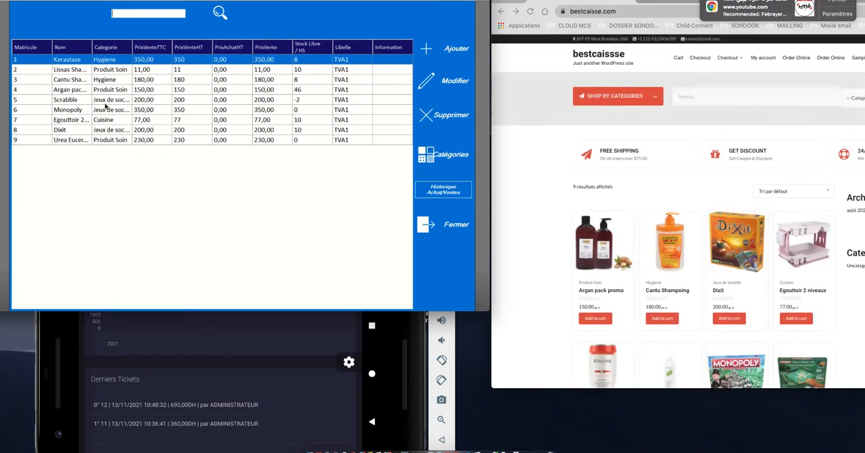
Step: View the Dixit article sheet, close it without saving and look over the remaining products in the store catalogue
left_click(76, 131)
left_click(449, 79)
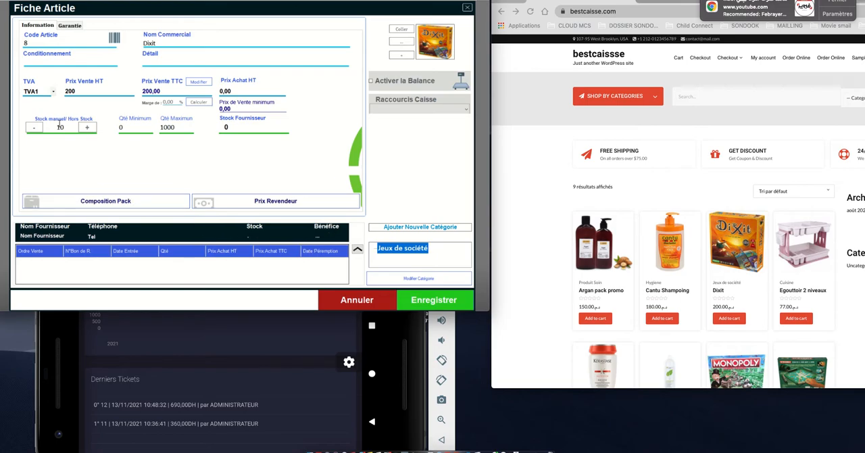
left_click(407, 299)
scroll(809, 281, "down", 3)
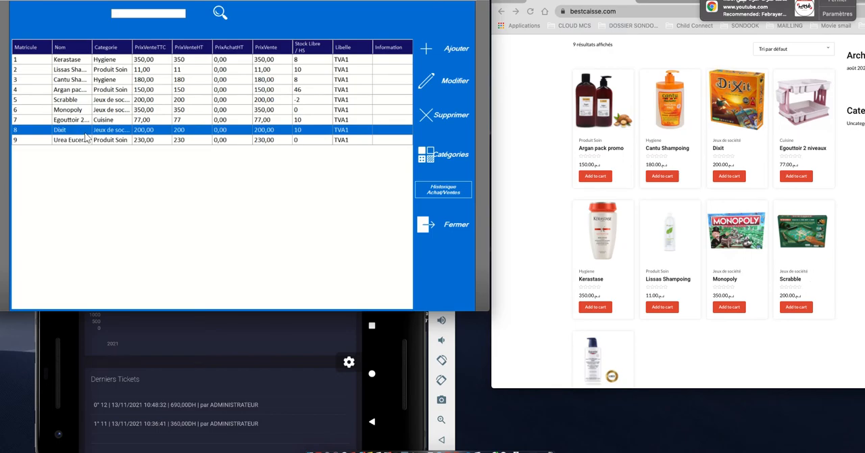
Step: Widen the Nom column of the article list, and view the Scrabble article sheet without saving changes
left_click_drag(93, 47, 183, 48)
double_click(76, 110)
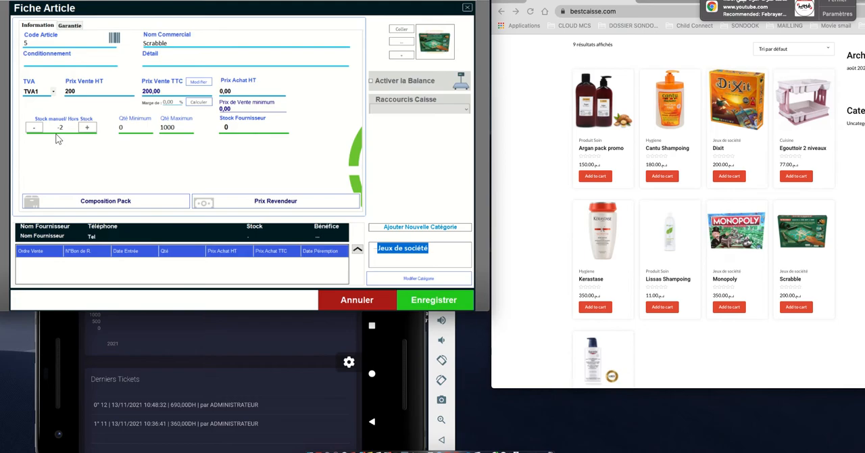
left_click(386, 299)
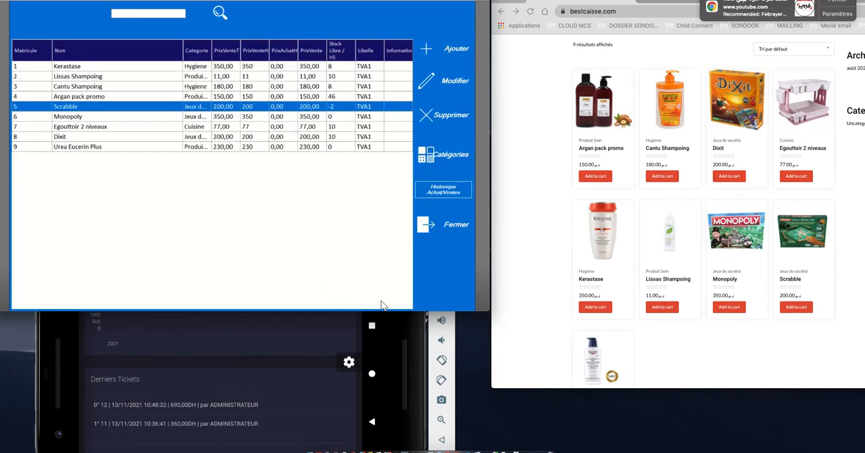
Step: Set the Monopoly article's manual stock to 4 and its Prix Achat HT to 200,00, and save the sheet
left_click(333, 119)
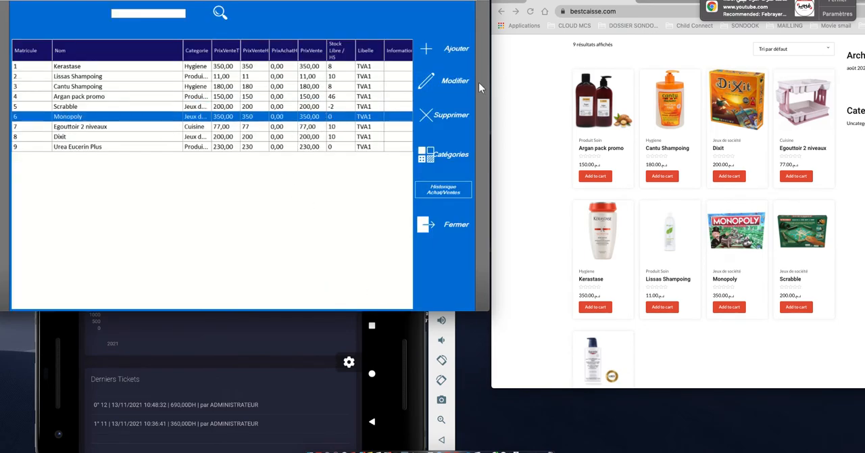
left_click(451, 85)
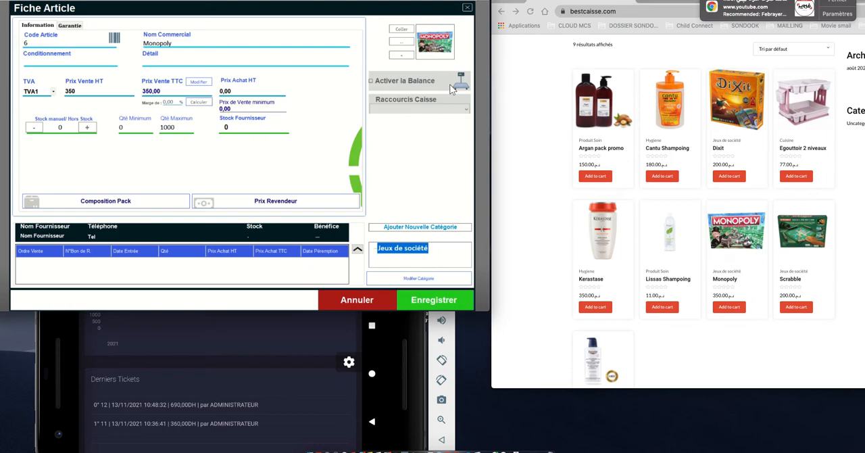
left_click(88, 129)
left_click(194, 147)
left_click(289, 146)
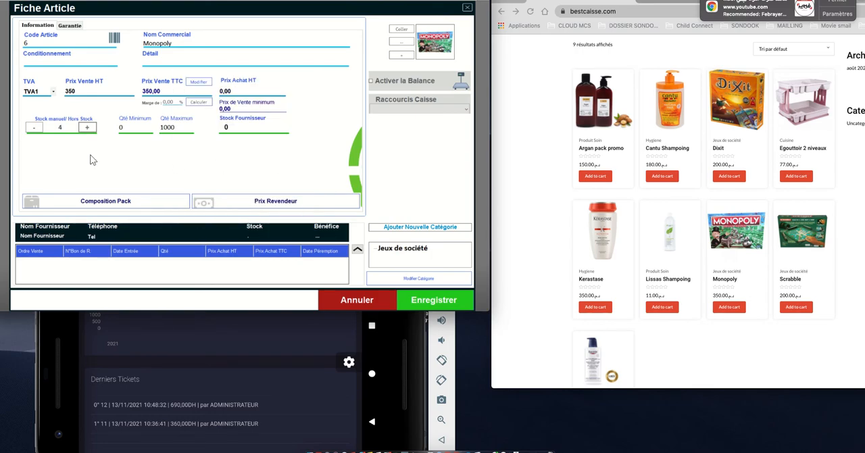
left_click(223, 90)
left_click(434, 301)
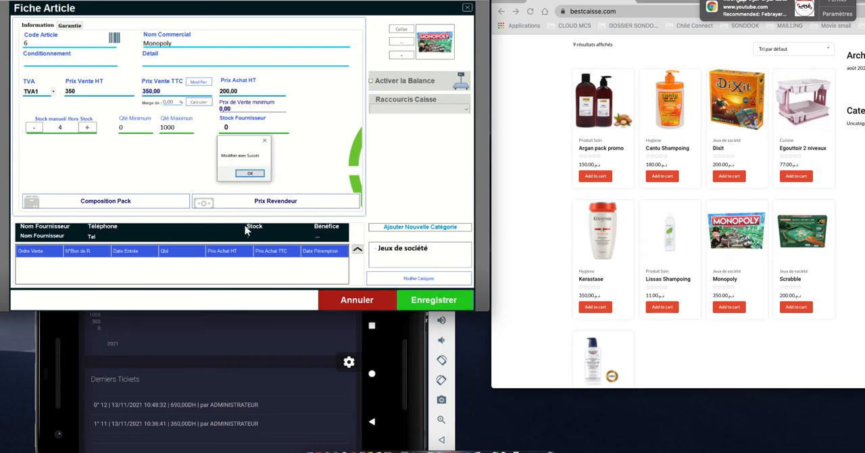
Step: Close the Monopoly save confirmation, select Monopoly in the article list, and check the stock on its store product page
left_click(249, 173)
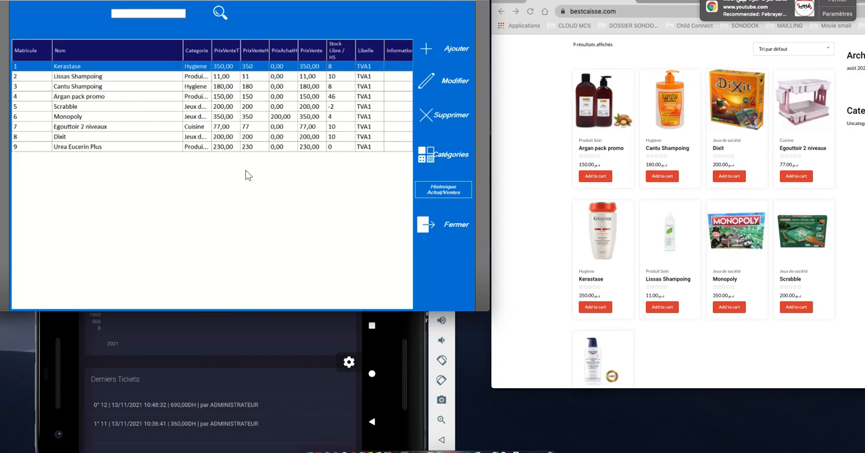
left_click(332, 118)
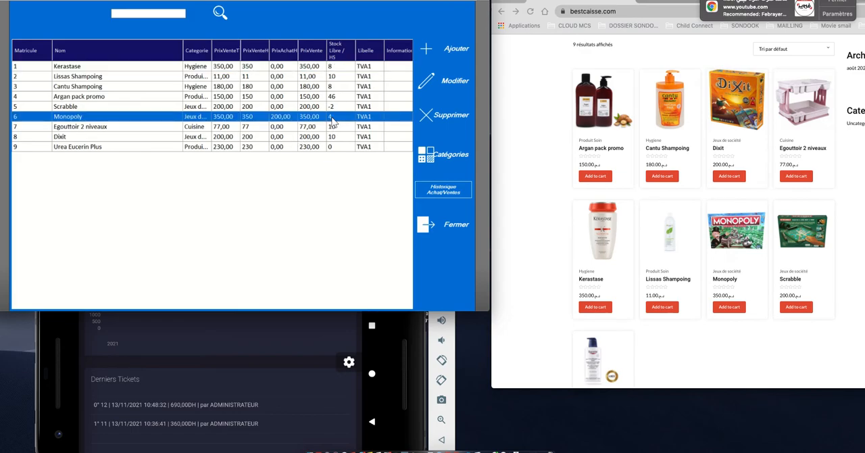
left_click(776, 349)
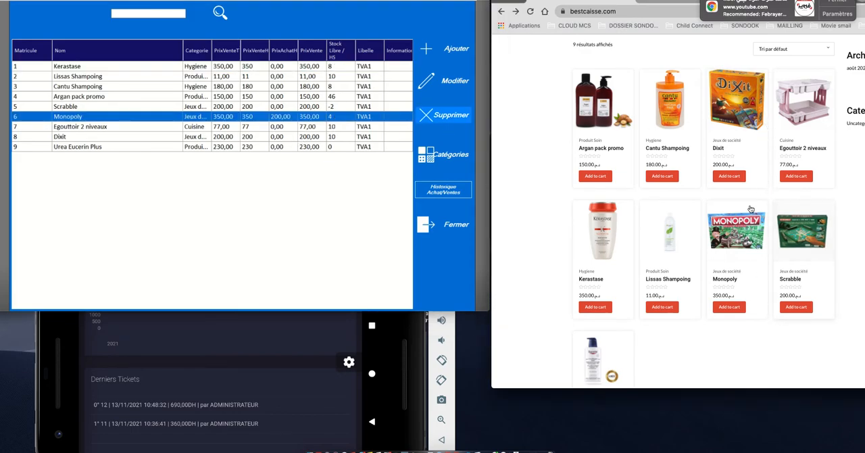
left_click(735, 232)
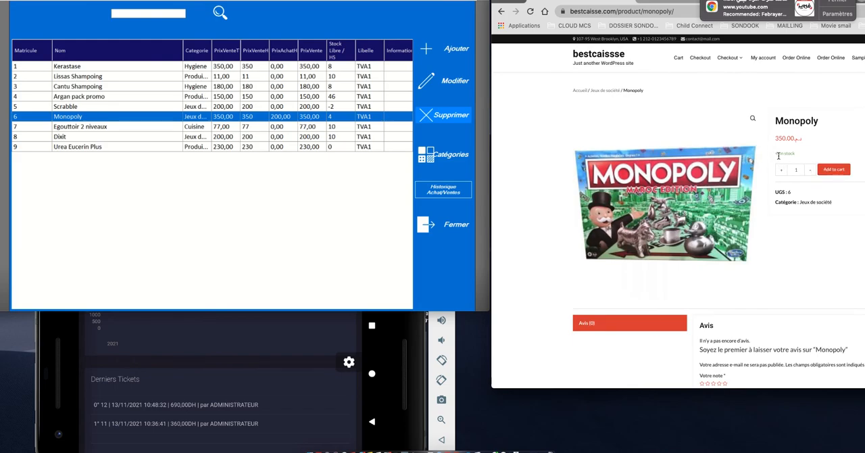
left_click_drag(775, 154, 792, 159)
Step: View the Kerastase article sheet with its manual and supplier stock, and close it without saving
left_click(279, 66)
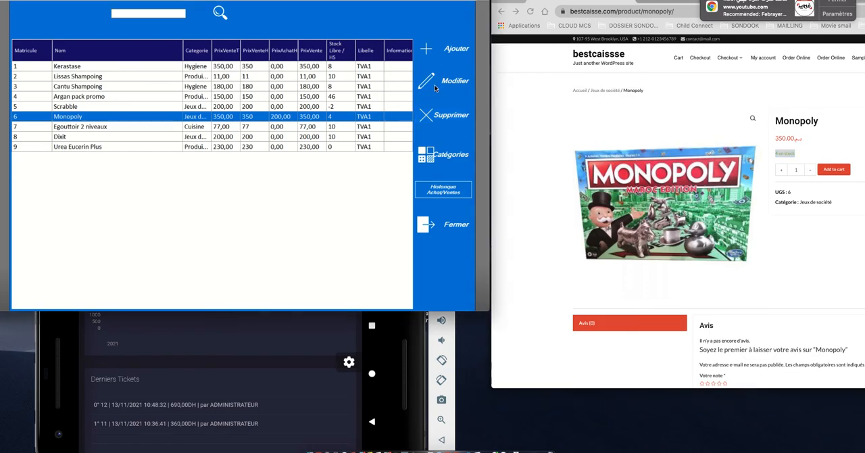
left_click(360, 68)
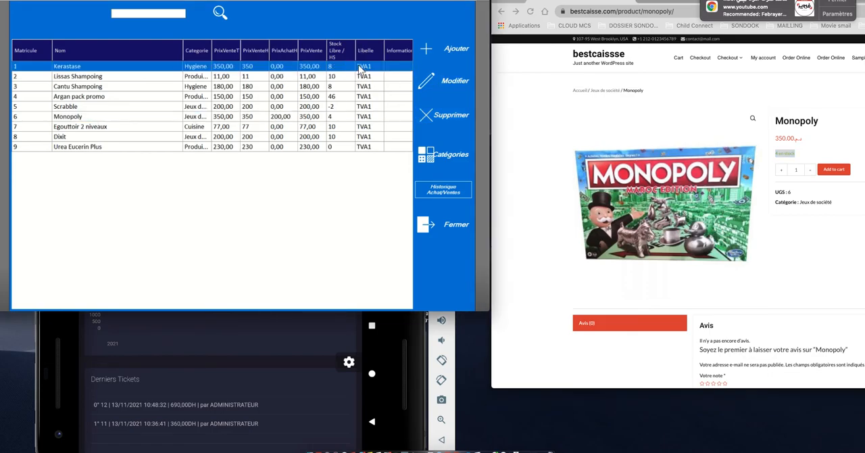
left_click(445, 81)
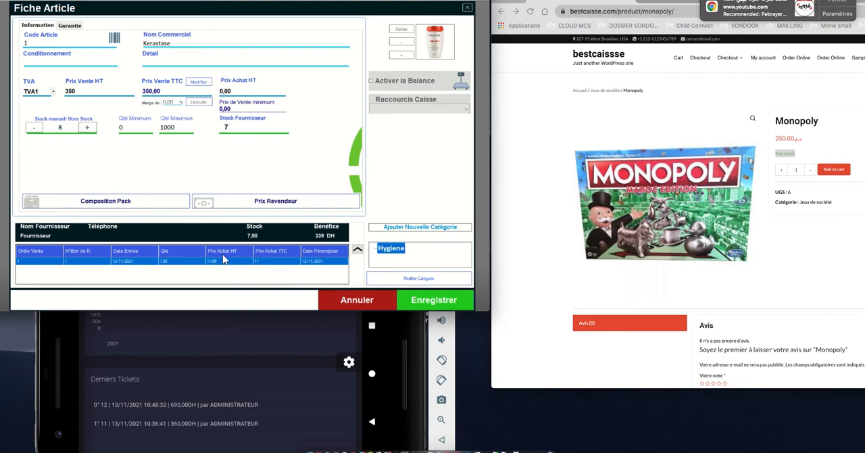
left_click(360, 304)
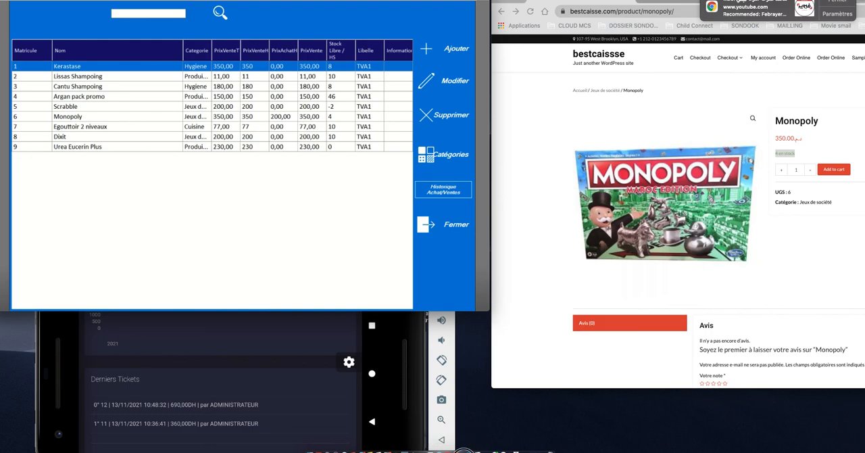
mouse_move(464, 450)
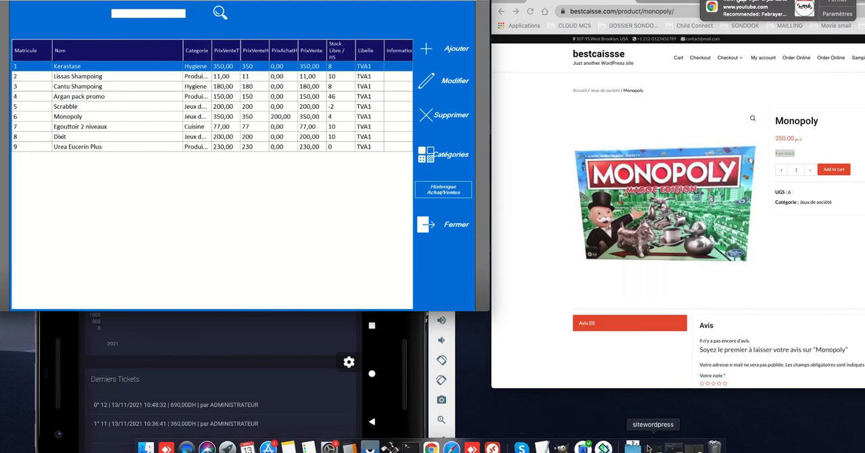
right_click(187, 448)
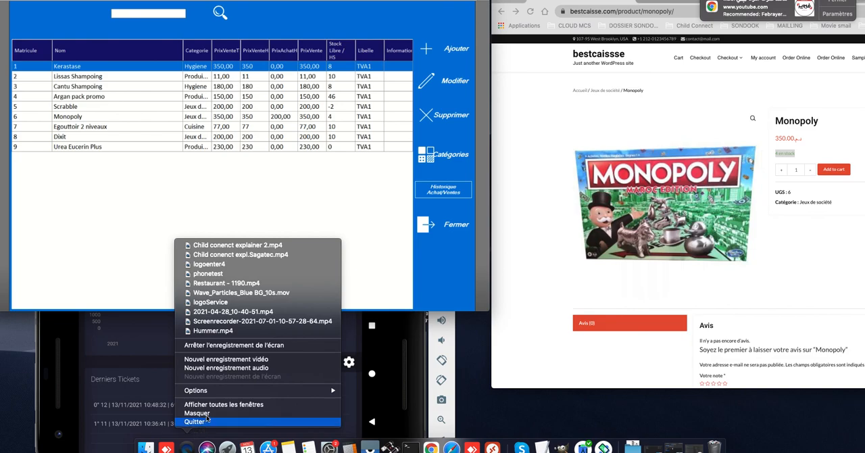